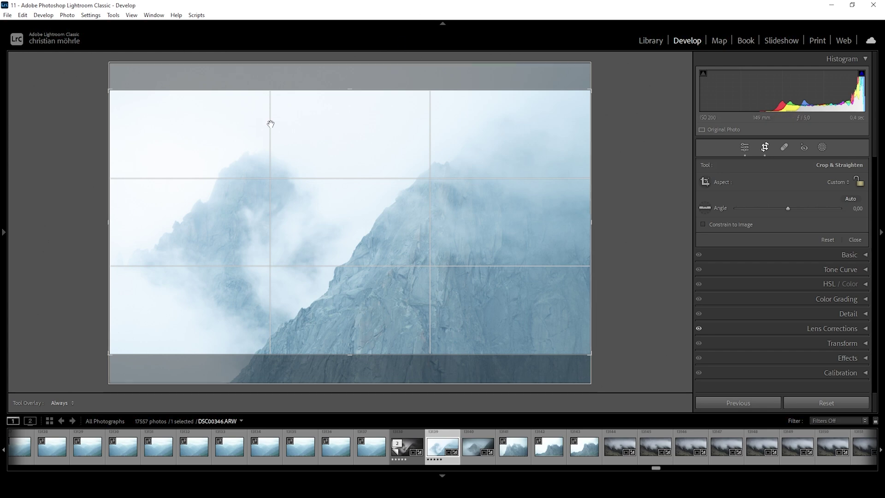
Commit the crop that trims the top and bottom strips from the mountain photo
click(766, 148)
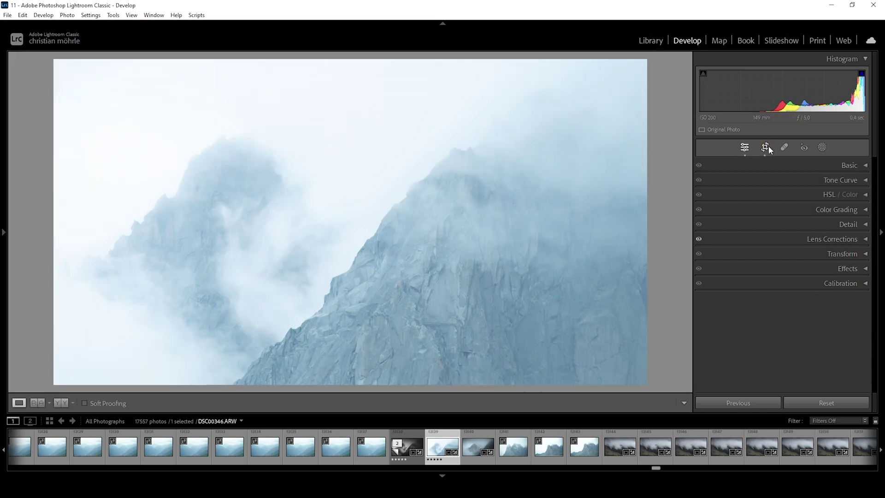
Switch Treatment to Black & White with the Adobe Monochrome profile and adjust Temp
click(865, 167)
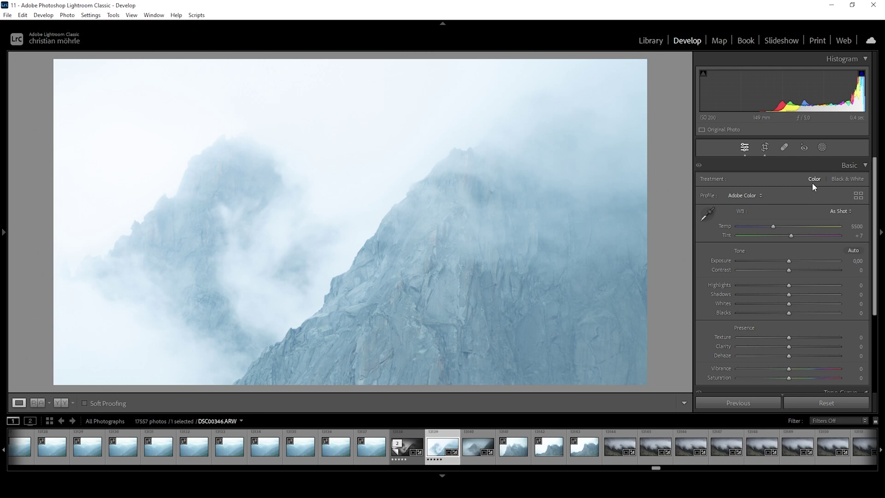
click(848, 179)
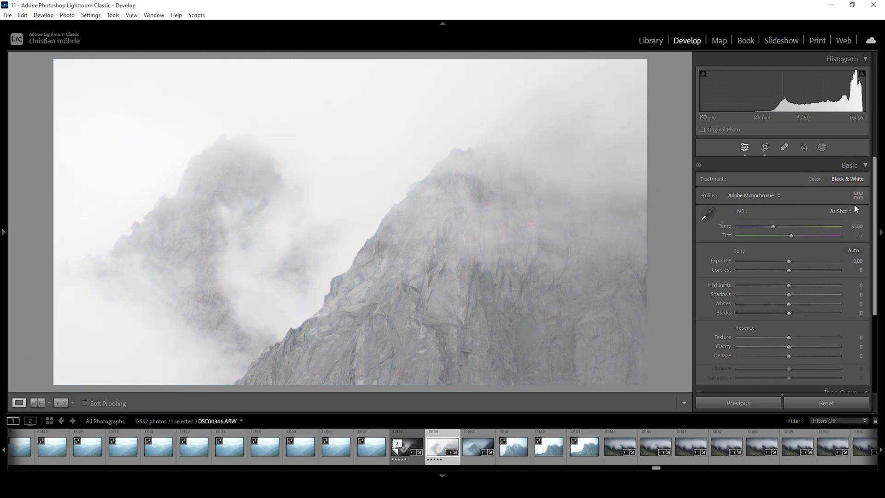
click(753, 196)
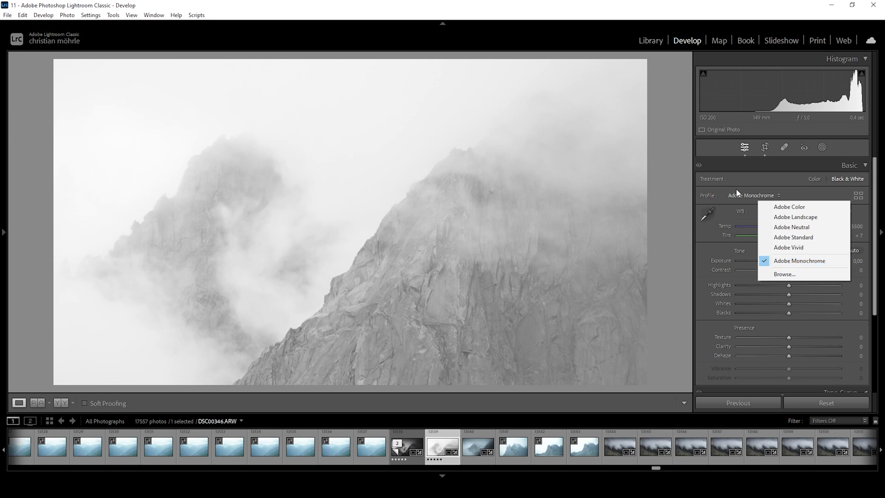
click(795, 184)
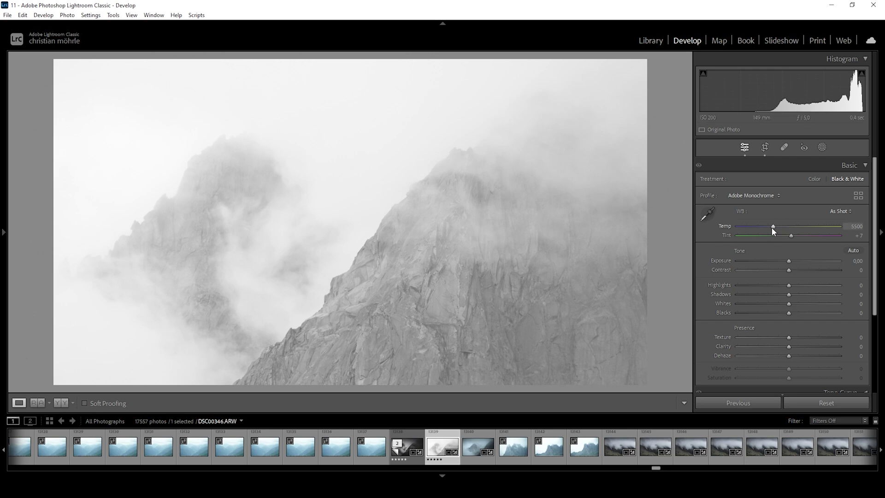
mouse_move(772, 226)
mouse_down()
mouse_move(764, 226)
mouse_move(828, 227)
mouse_move(758, 226)
mouse_move(780, 226)
mouse_move(772, 228)
mouse_up()
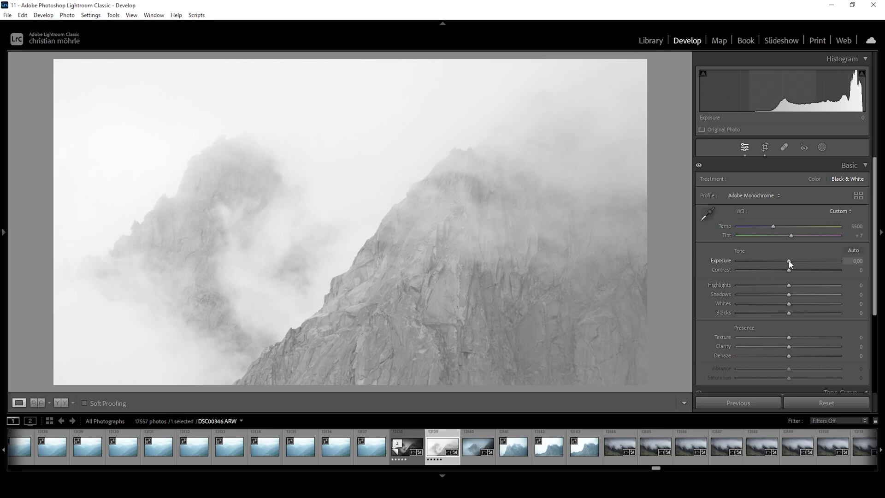
Set Exposure −3.33, Whites +70, Shadows −19 and Blacks −28 in the Basic panel
drag(788, 259, 754, 257)
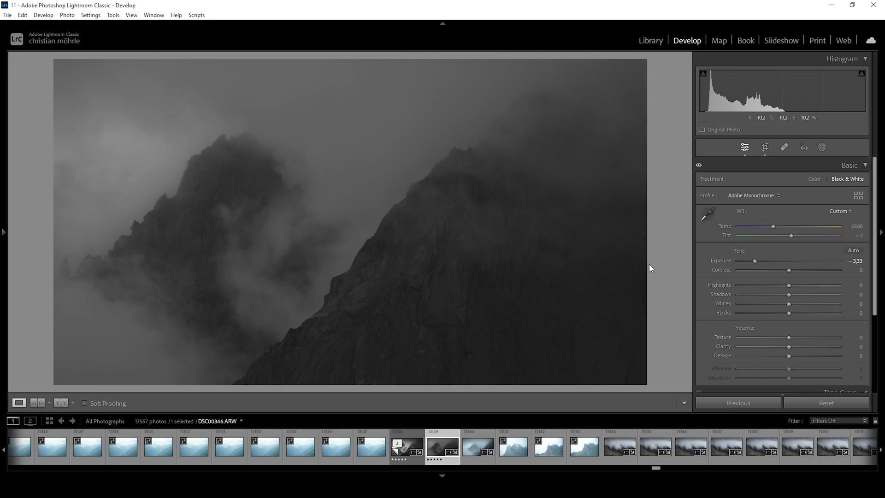
drag(788, 304, 823, 308)
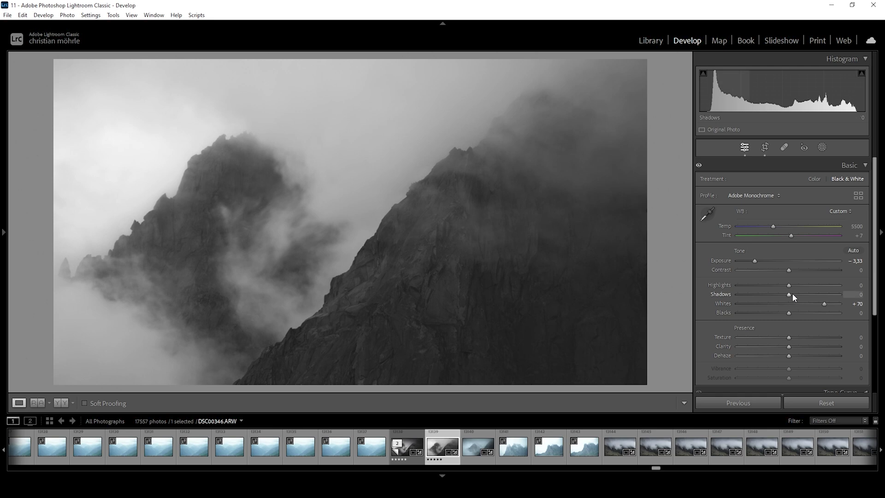
mouse_move(792, 292)
mouse_down()
mouse_move(786, 303)
mouse_move(781, 295)
mouse_up()
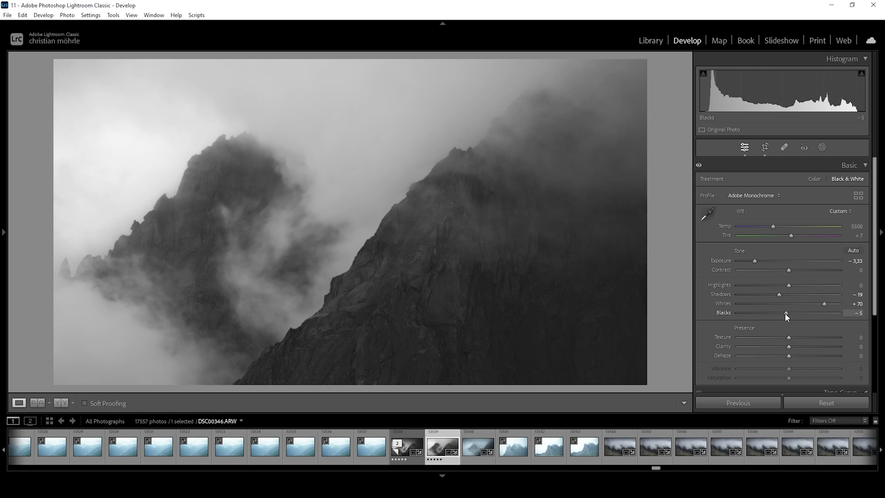
drag(785, 314, 783, 312)
drag(780, 314, 774, 312)
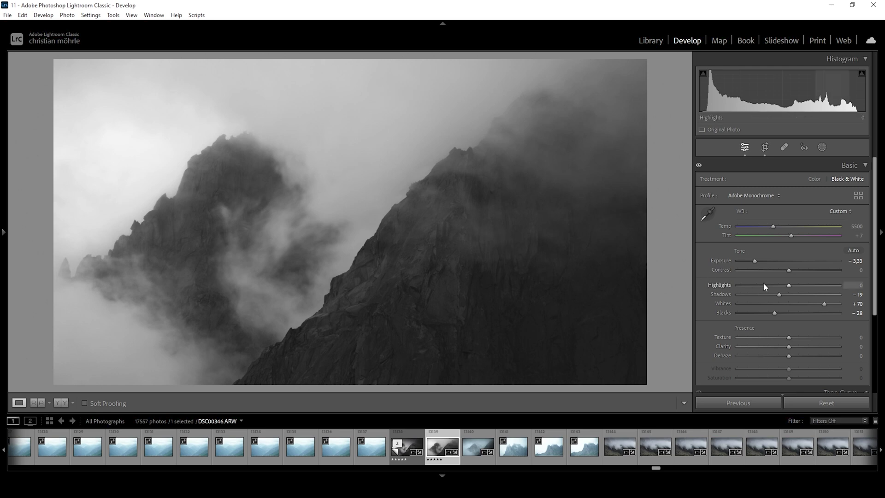
Set Highlights −21, Texture +13, Clarity +18 and Dehaze −8 for rock detail and softer mist
drag(785, 286, 776, 288)
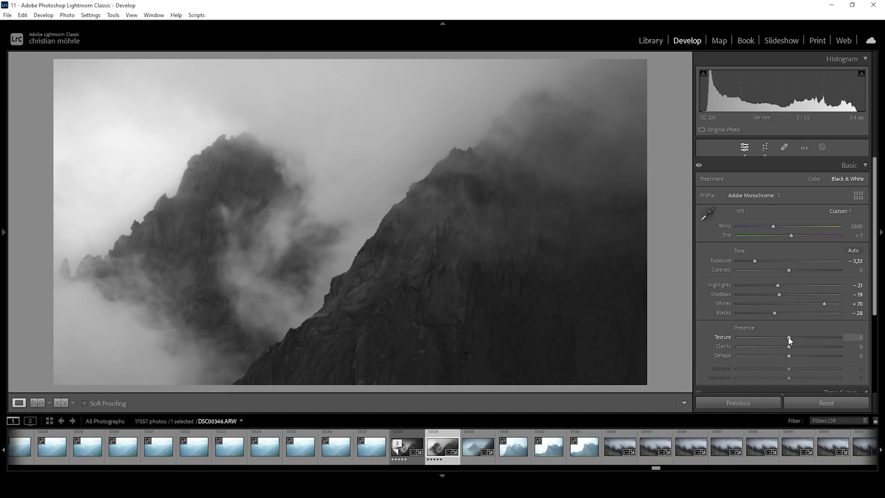
drag(788, 338, 797, 348)
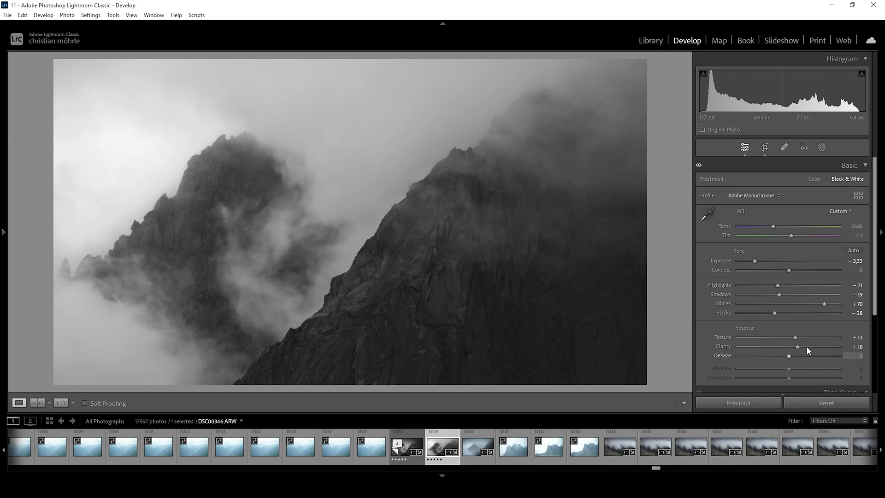
drag(788, 358, 783, 356)
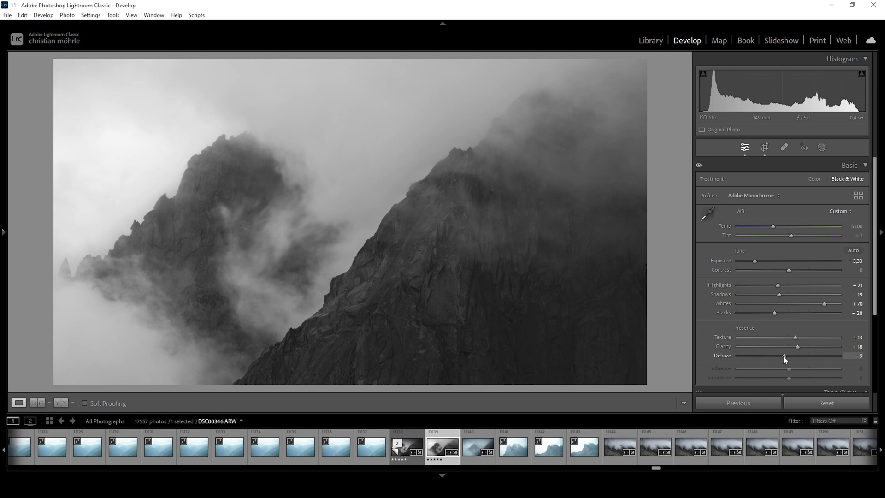
drag(783, 355, 784, 356)
Compare the edit in Before & After view, return to Loupe view, and bring up Masking
click(60, 403)
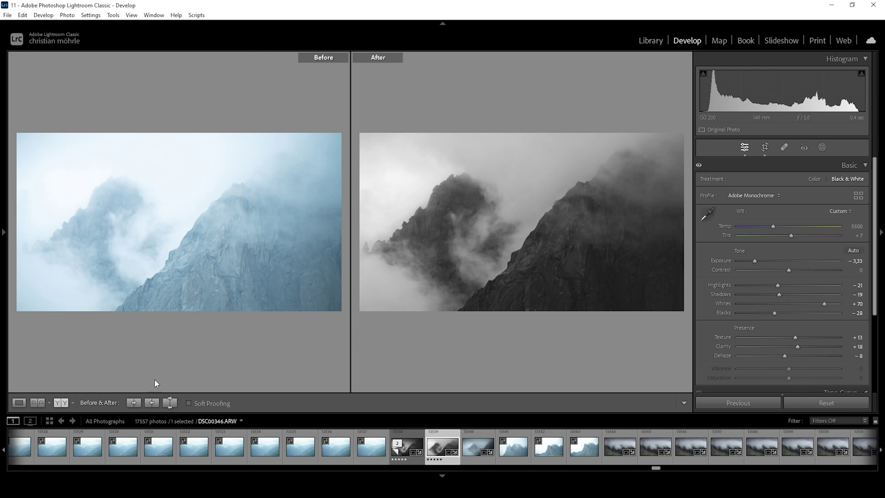
click(19, 403)
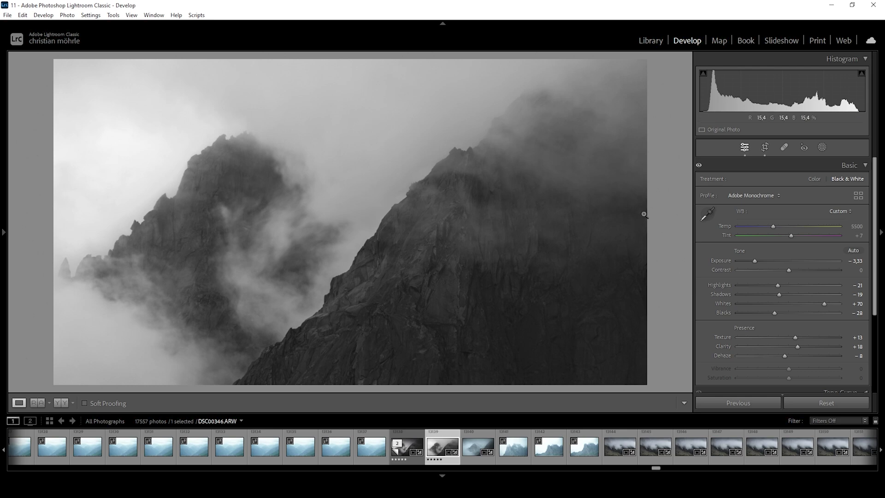
click(822, 147)
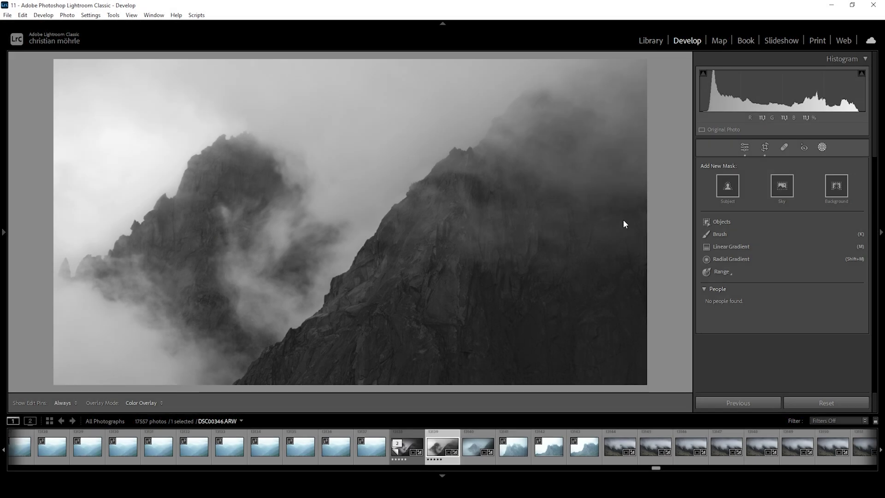
Add a linear gradient over the upper sky with Exposure −0.79 and Contrast 100
click(737, 249)
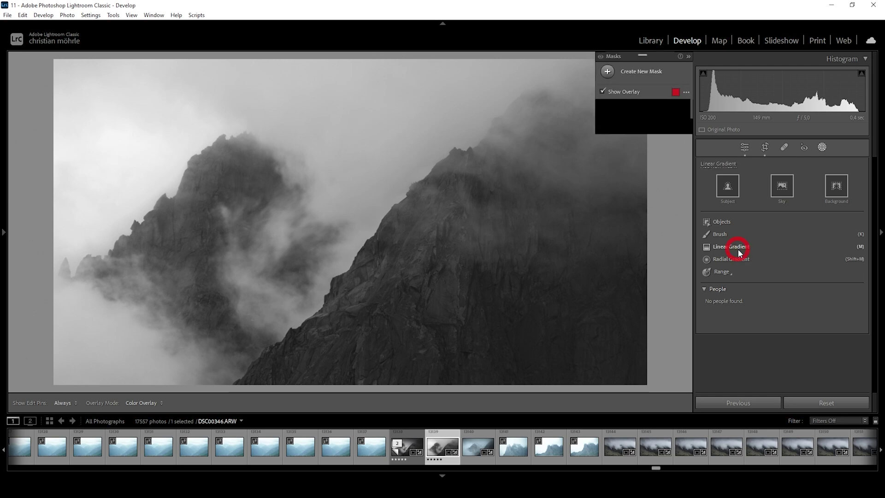
drag(434, 83, 400, 238)
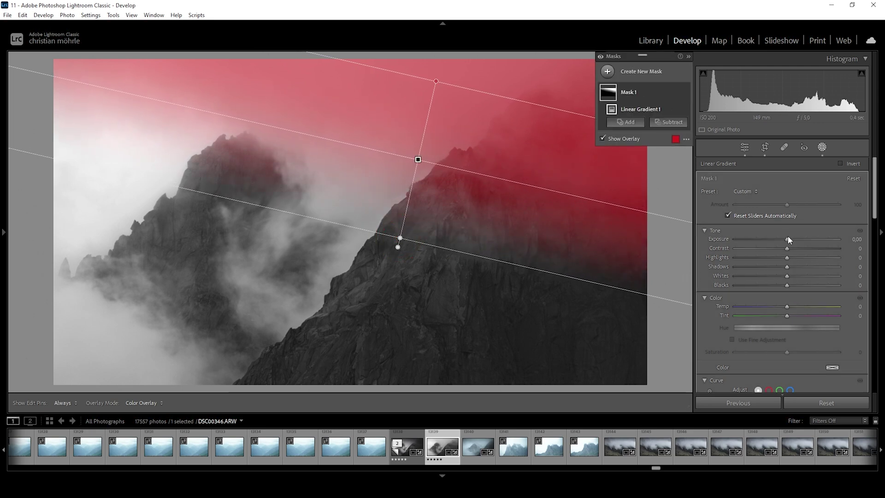
drag(789, 239, 777, 242)
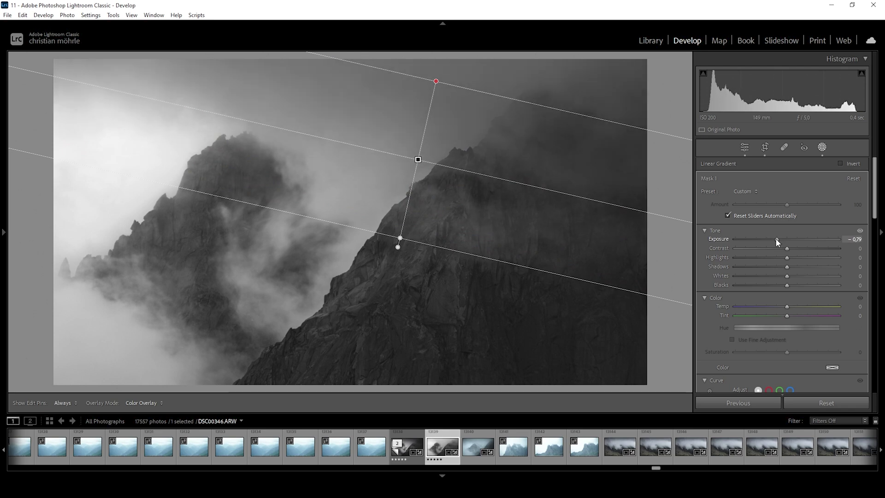
drag(775, 239, 777, 237)
drag(399, 239, 398, 257)
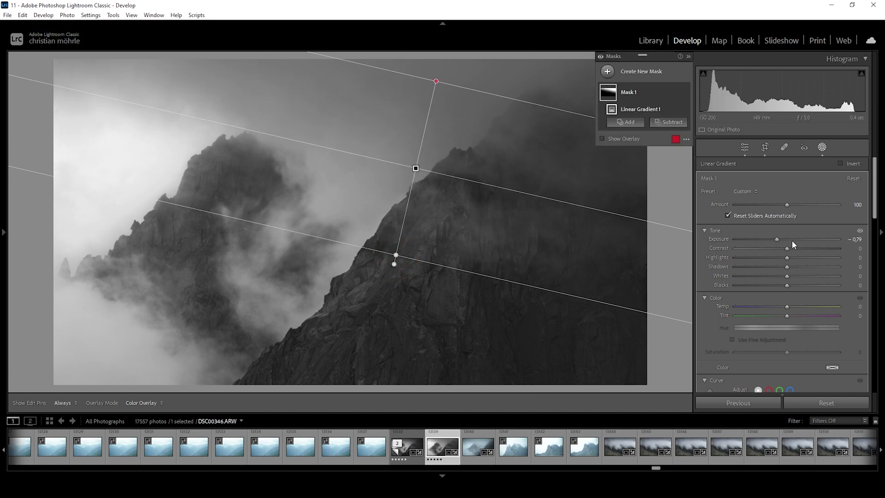
drag(786, 248, 862, 250)
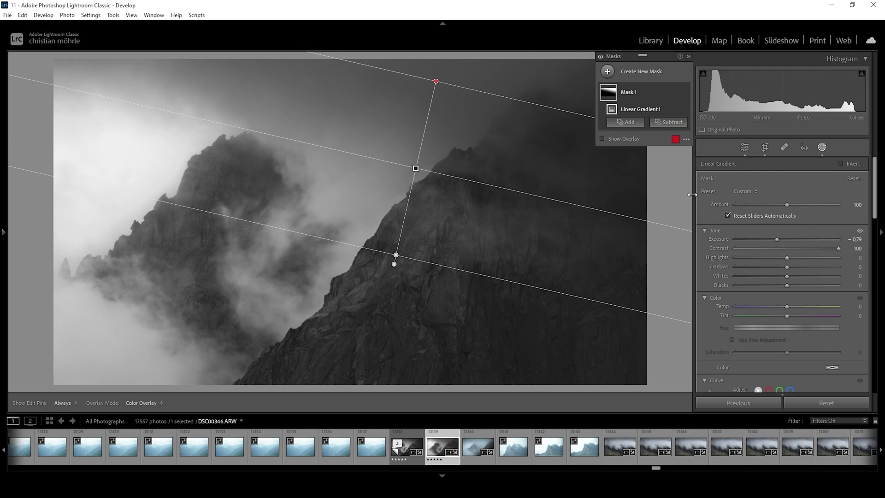
Draw a second linear gradient up from the bottom with Highlights and Whites at −100
click(606, 75)
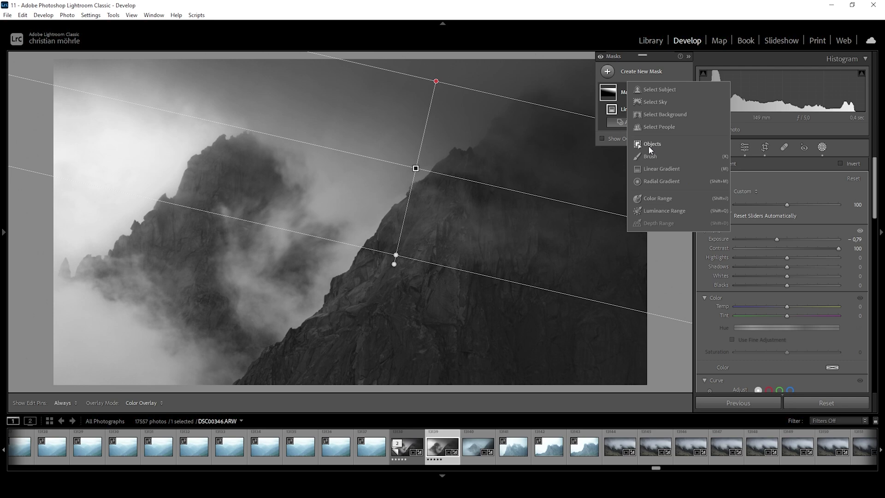
click(647, 167)
drag(225, 373, 245, 222)
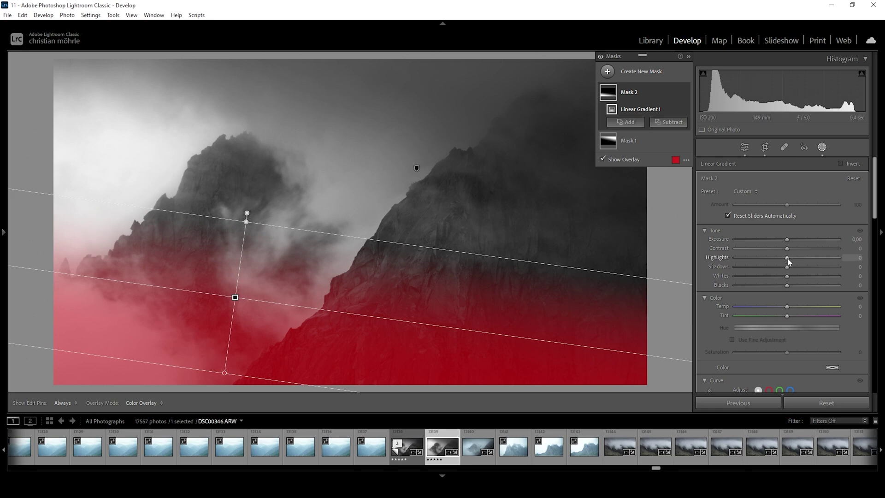
drag(786, 257, 507, 254)
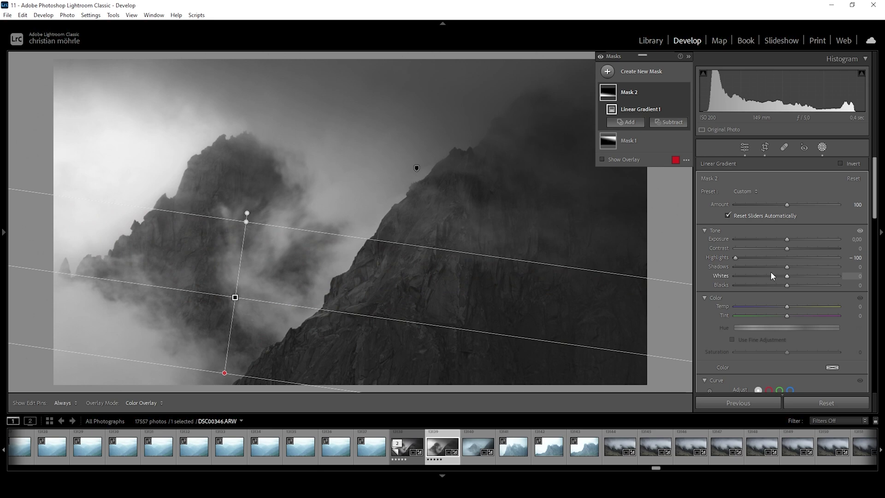
drag(787, 277, 715, 284)
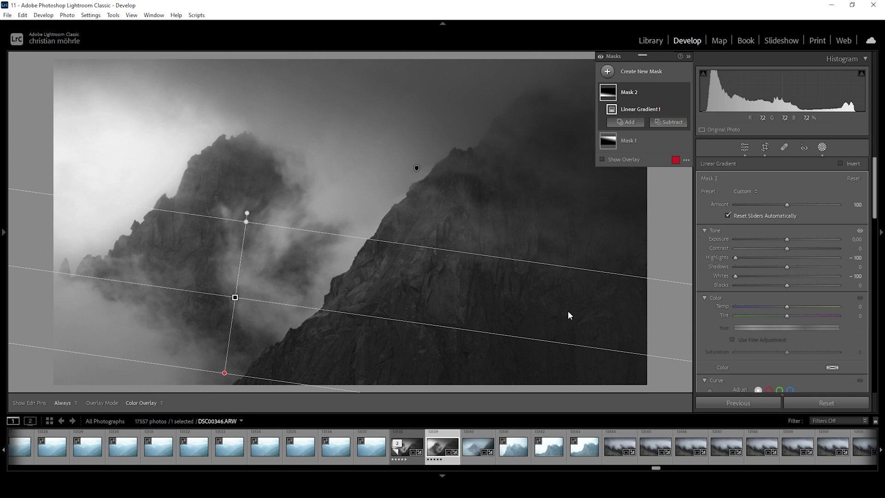
click(607, 71)
Draw and reshape a radial gradient over the foggy left peak, raising Blacks to 100
click(659, 181)
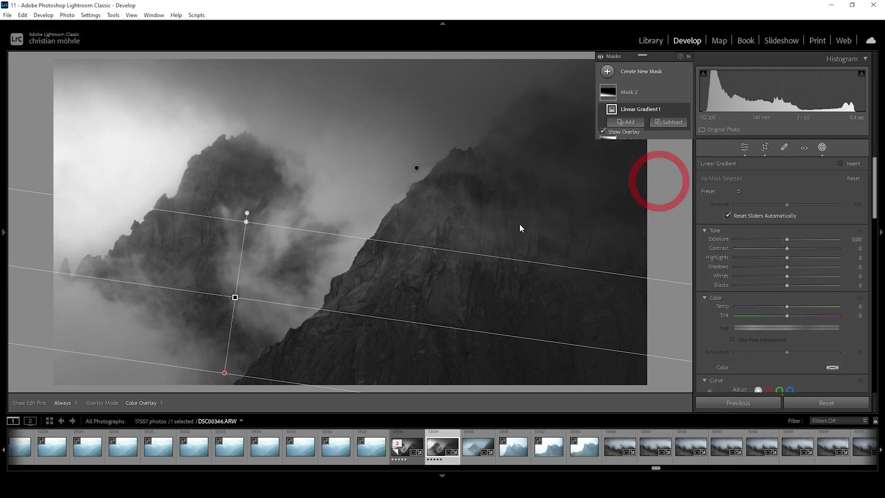
drag(191, 189, 526, 291)
drag(534, 189, 497, 287)
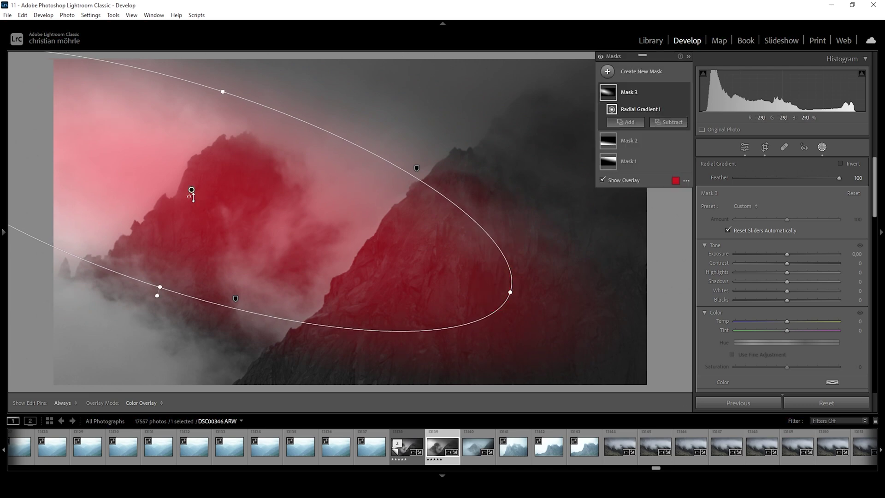
drag(189, 196, 41, 161)
drag(360, 263, 413, 280)
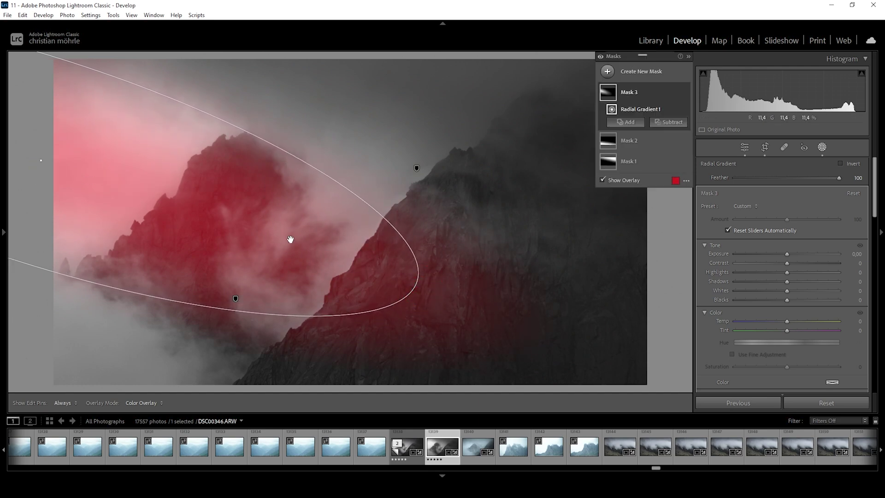
drag(276, 239, 276, 250)
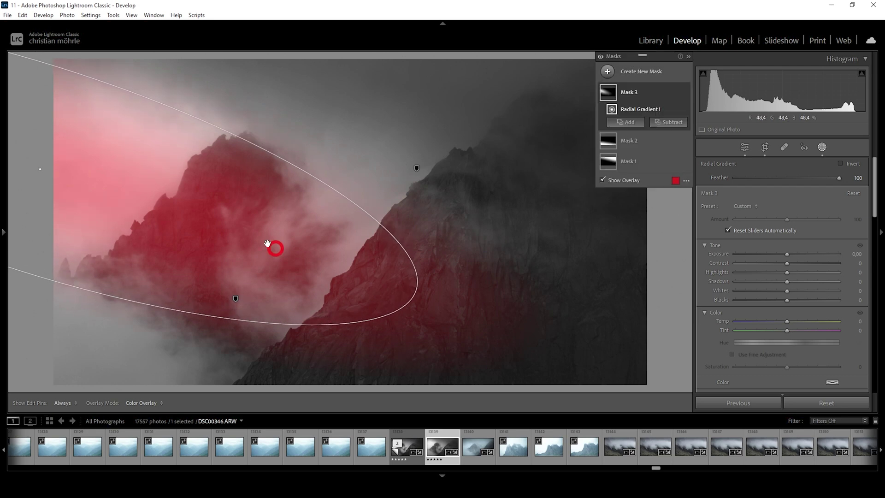
drag(73, 73, 75, 59)
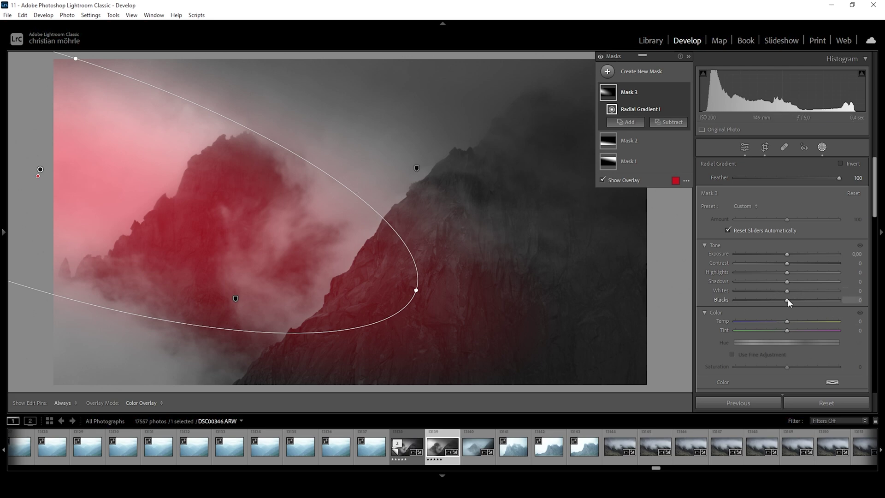
drag(787, 299, 838, 300)
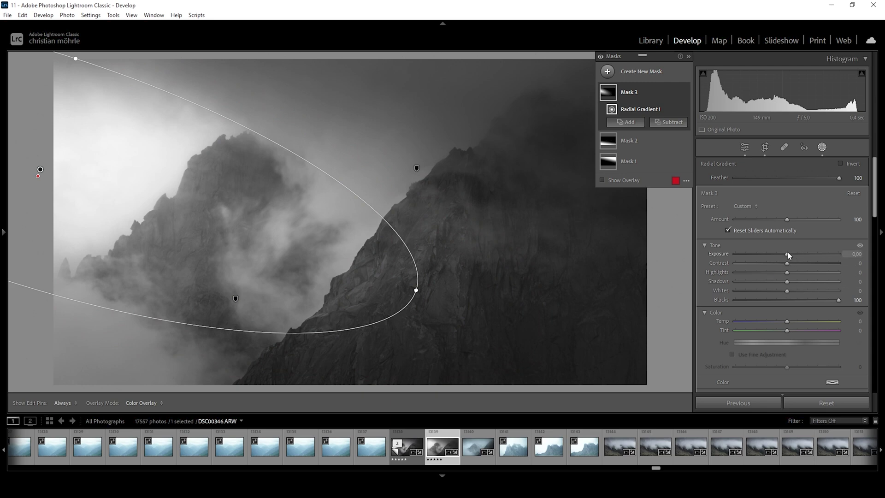
In Mask 3 set Exposure 0.36, lift Whites slightly, Clarity −5 and Dehaze −21
drag(787, 254, 792, 257)
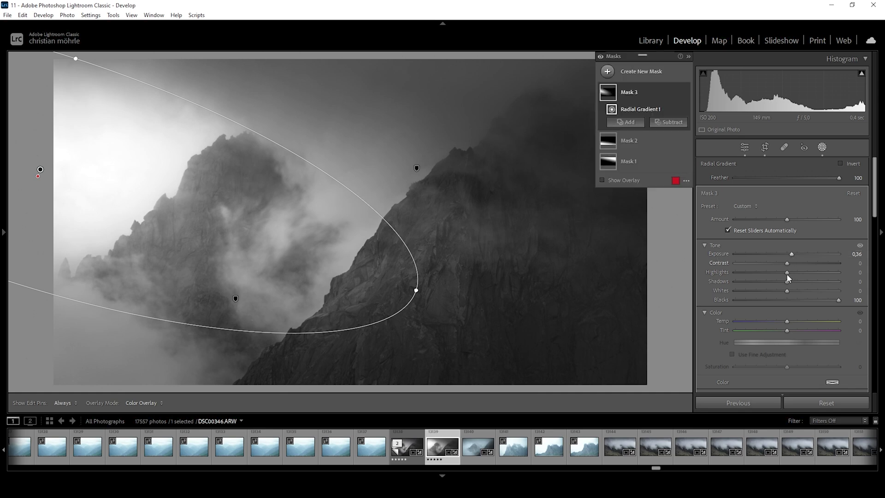
drag(787, 290, 789, 290)
drag(40, 171, 42, 174)
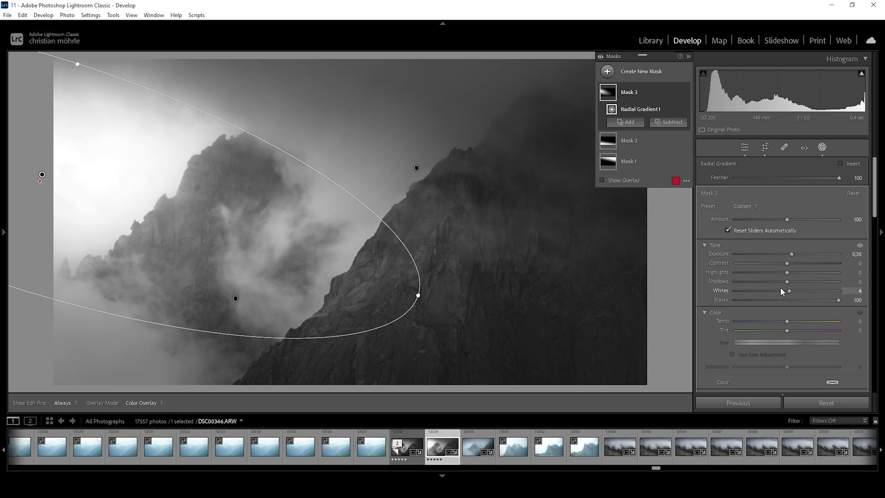
scroll(780, 287, down, 8)
scroll(780, 287, down, 2)
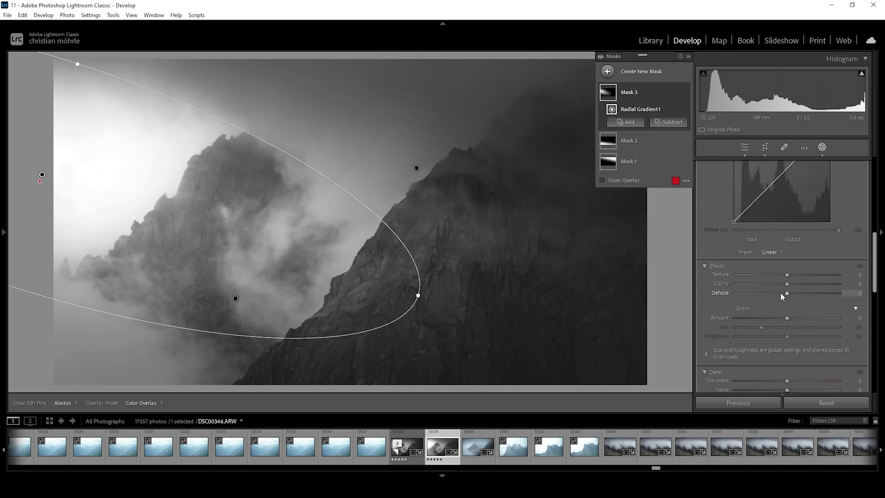
click(785, 282)
drag(786, 293, 775, 293)
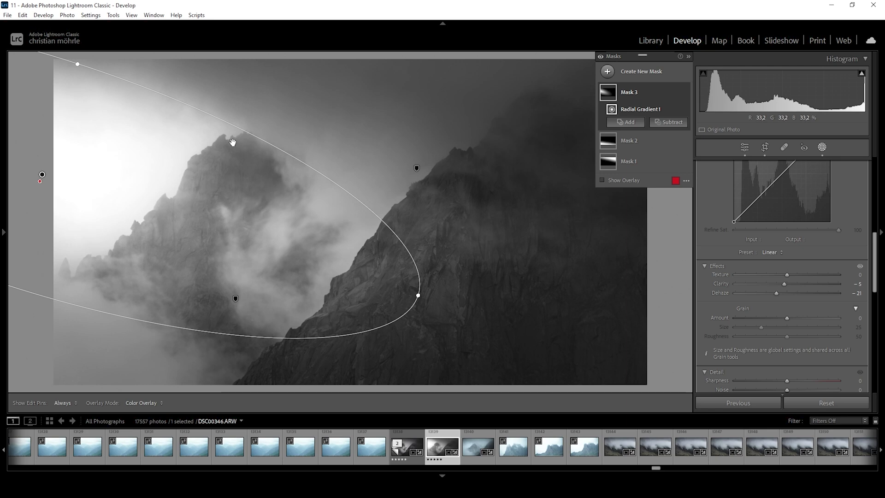
Add a diagonal linear gradient across the right mountain slope with Whites at −100
click(607, 71)
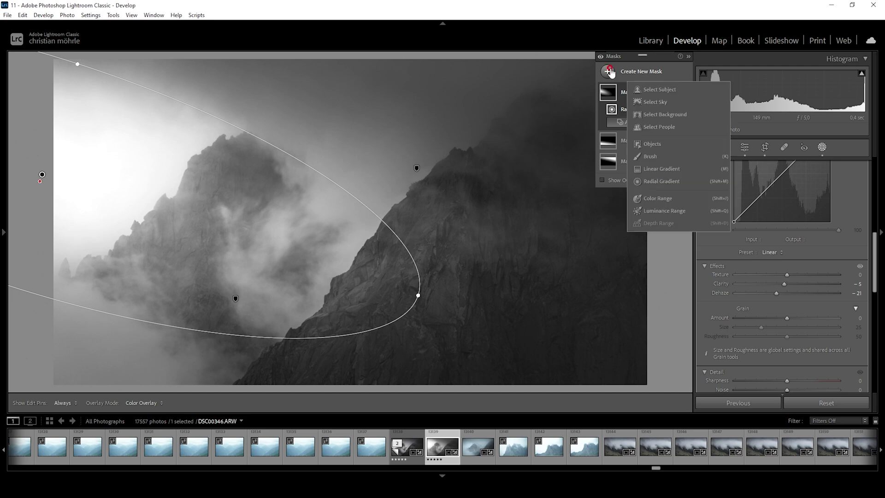
click(659, 173)
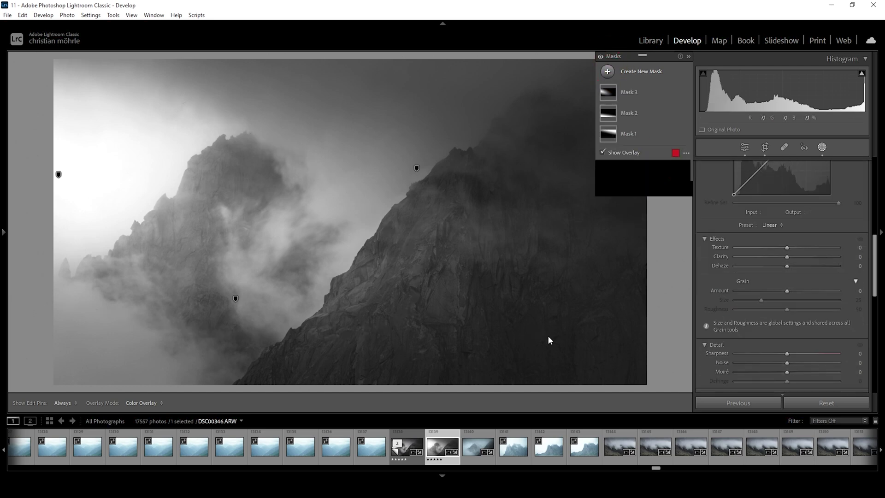
drag(547, 337, 574, 359)
drag(413, 223, 408, 217)
scroll(796, 293, up, 5)
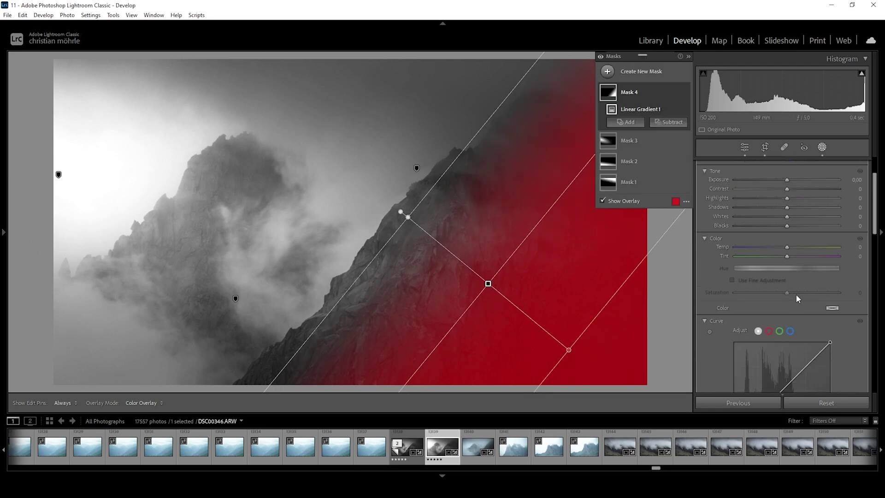
drag(786, 217, 714, 215)
drag(657, 209, 651, 211)
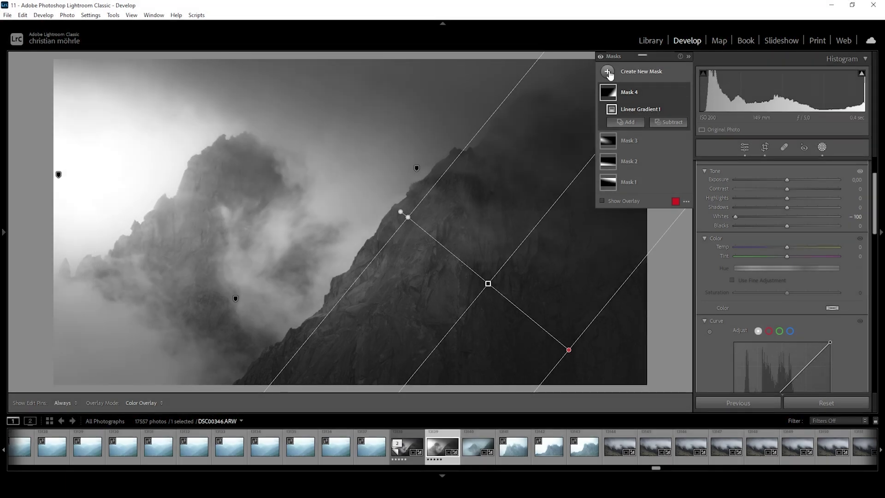
click(608, 73)
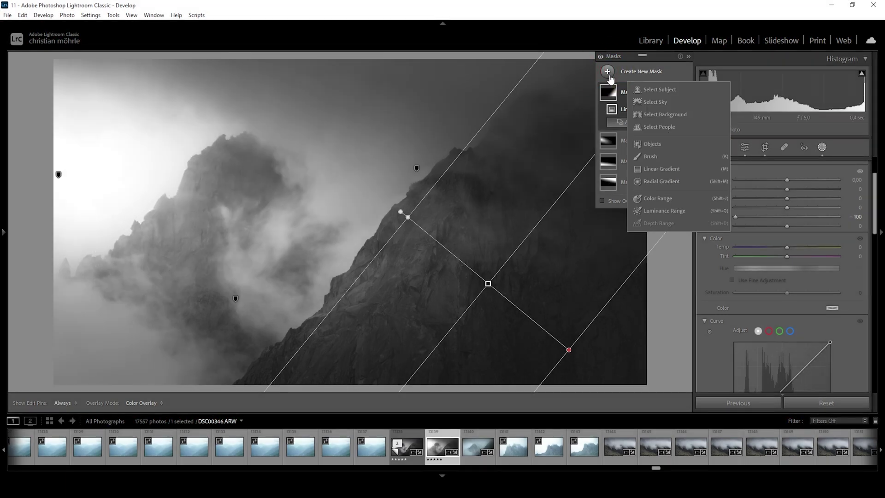
Build Mask 5 from a mid-tone luminance range intersected with a tilted ellipse over the left peak
click(664, 210)
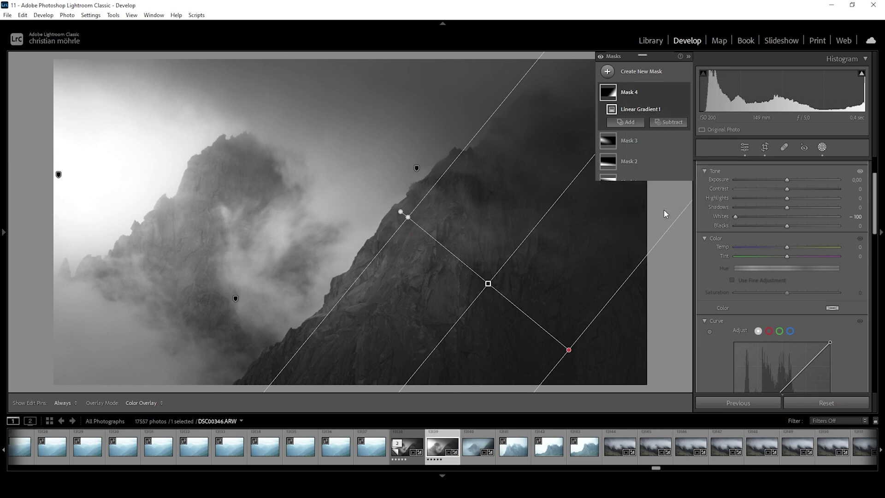
click(190, 176)
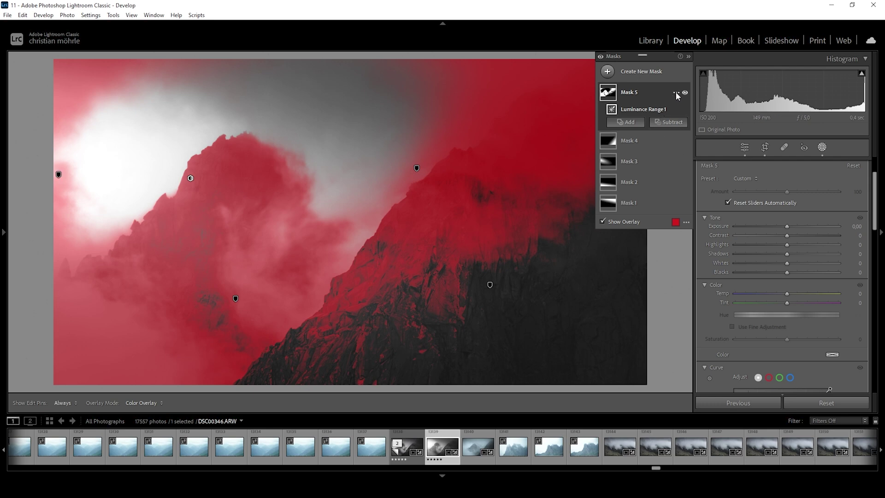
click(675, 93)
mouse_move(690, 137)
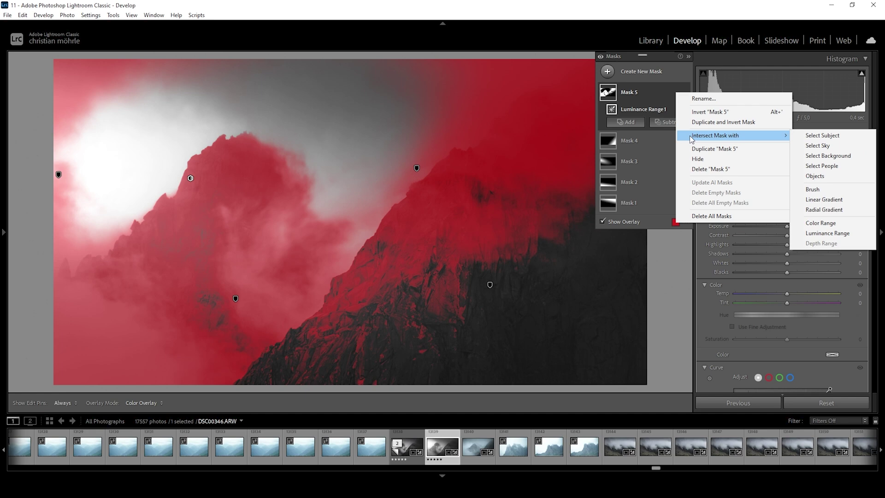
click(824, 209)
drag(181, 186, 203, 198)
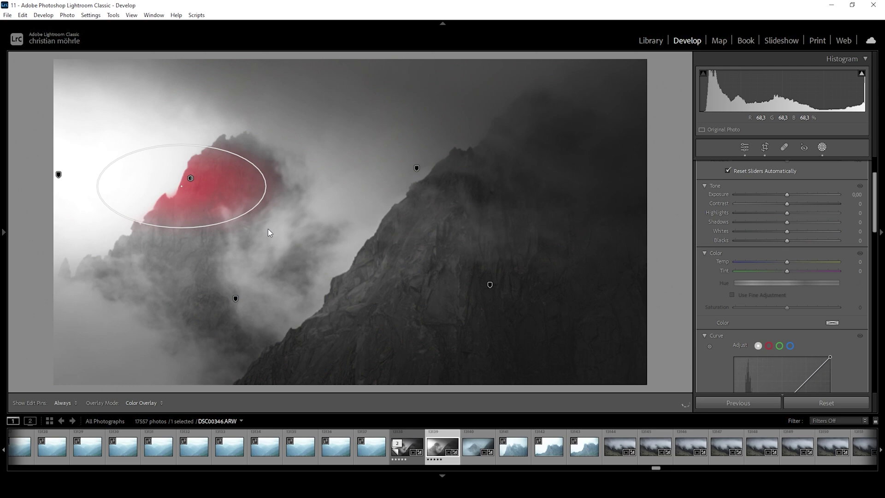
drag(269, 233, 303, 246)
drag(57, 195, 76, 263)
drag(181, 189, 187, 217)
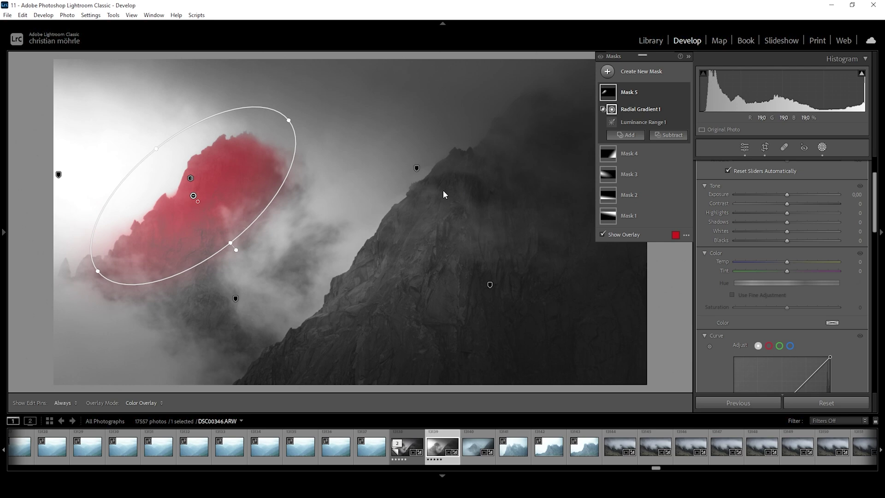
Darken Mask 5 to Exposure −0.43 with Shadows −100
drag(786, 194, 783, 191)
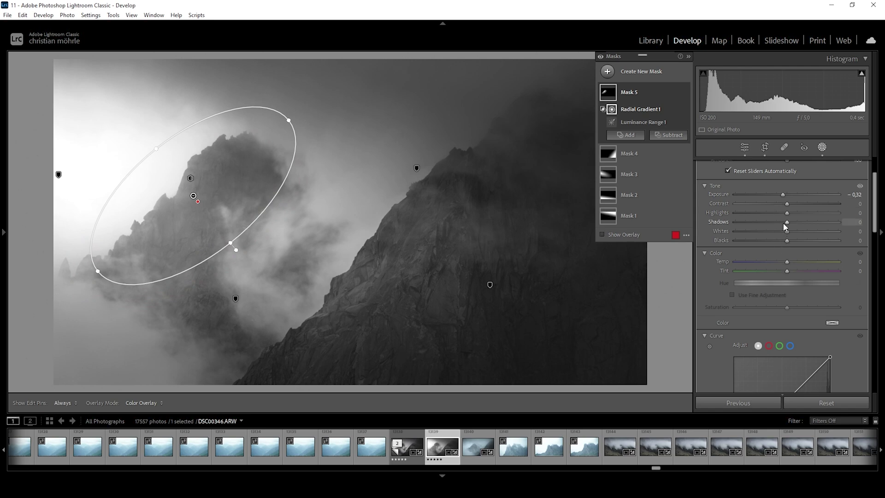
drag(786, 222, 762, 226)
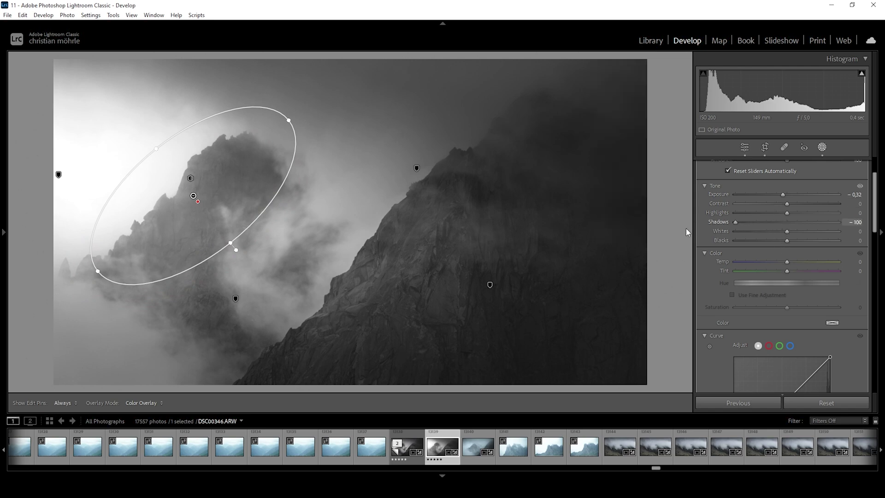
drag(686, 231, 685, 231)
drag(783, 192, 782, 192)
Create a luminance range mask sampled from the bright fog, narrowing its range from both ends
click(608, 71)
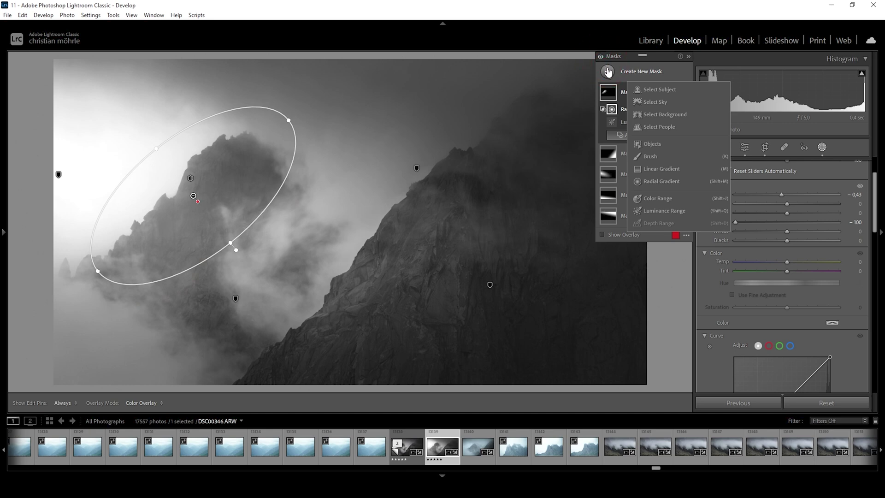
click(658, 211)
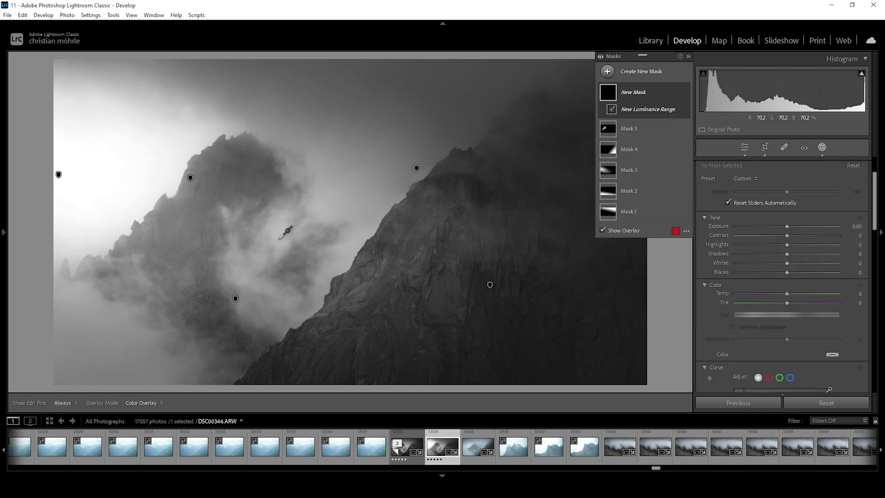
click(271, 234)
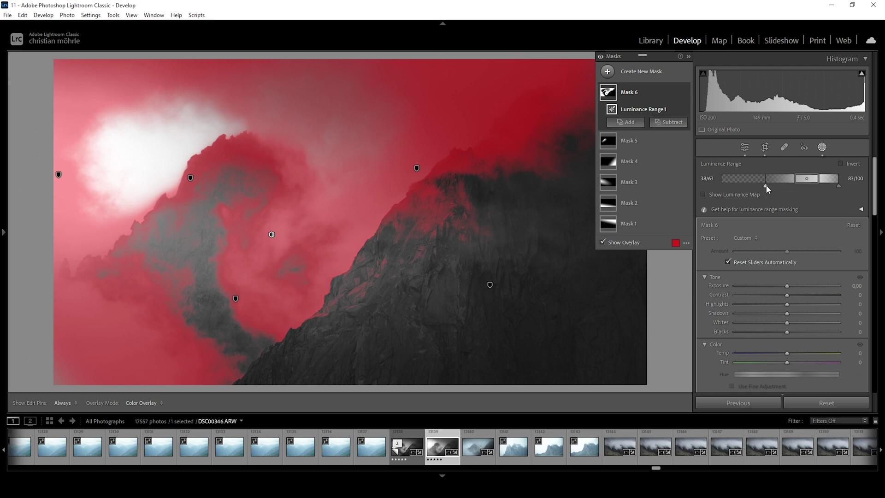
drag(766, 185, 785, 179)
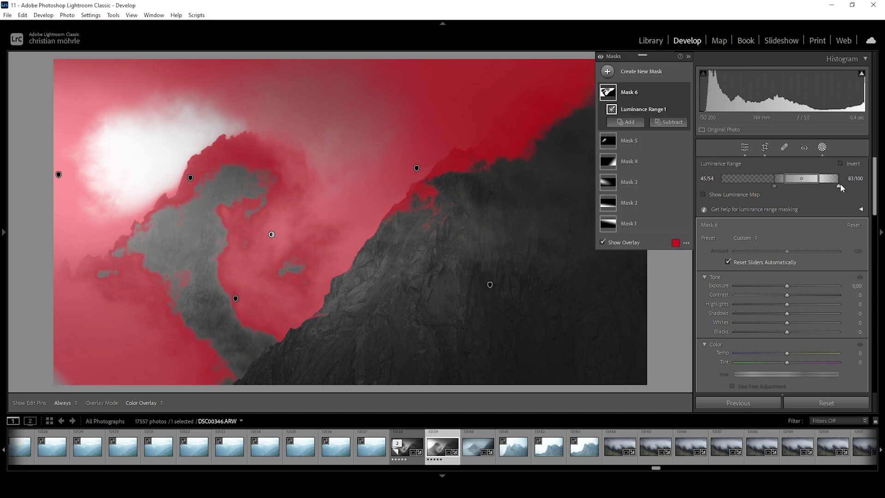
drag(838, 184, 824, 185)
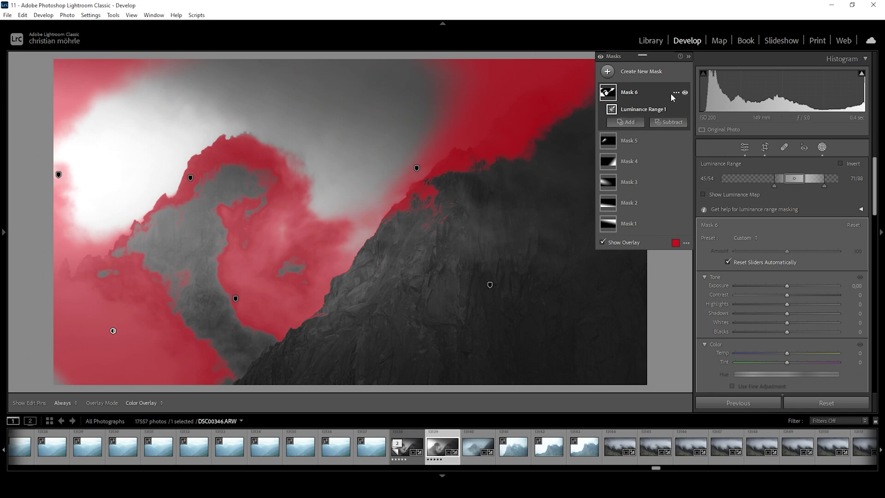
Intersect Mask 6 with a narrow, steeply tilted ellipse over the mist
click(676, 92)
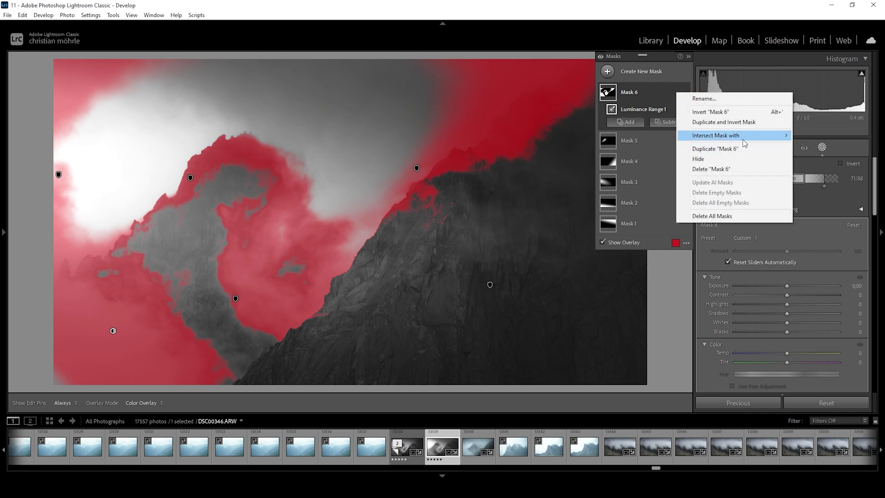
mouse_move(742, 139)
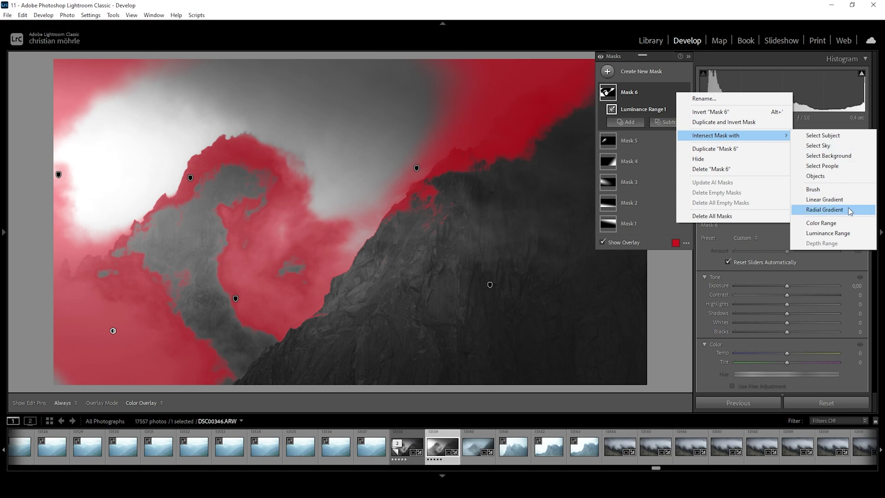
click(824, 210)
drag(202, 301, 245, 245)
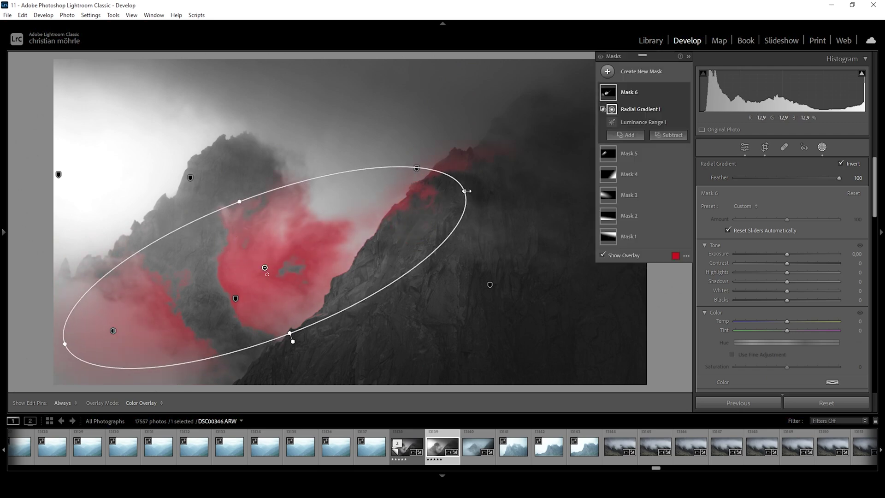
drag(467, 191, 385, 176)
Raise the masked mist's Exposure to 0.36
click(787, 257)
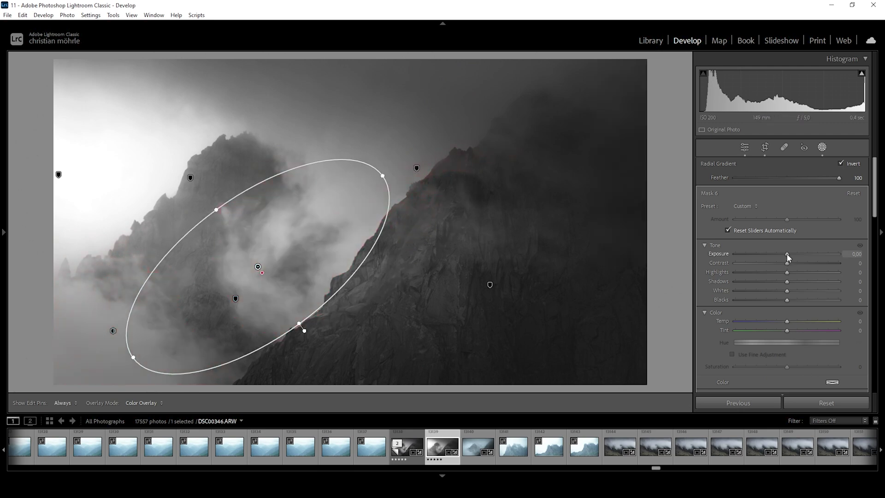
drag(788, 253, 790, 254)
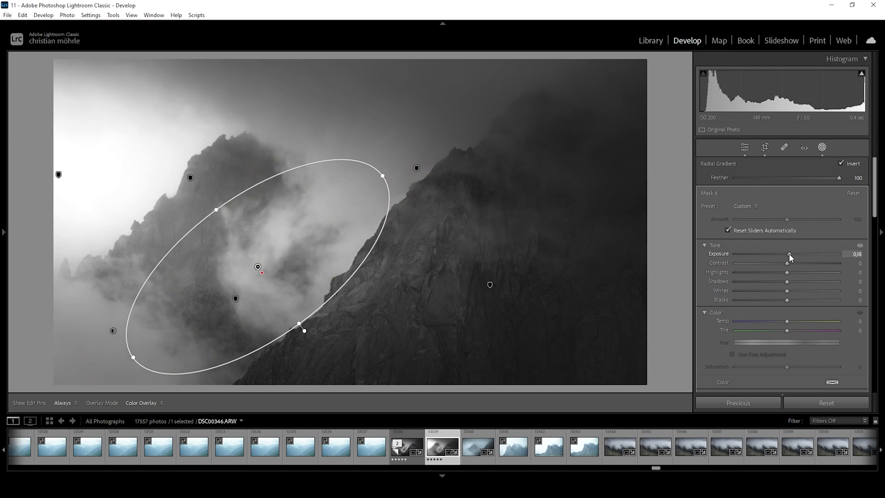
drag(789, 254, 791, 255)
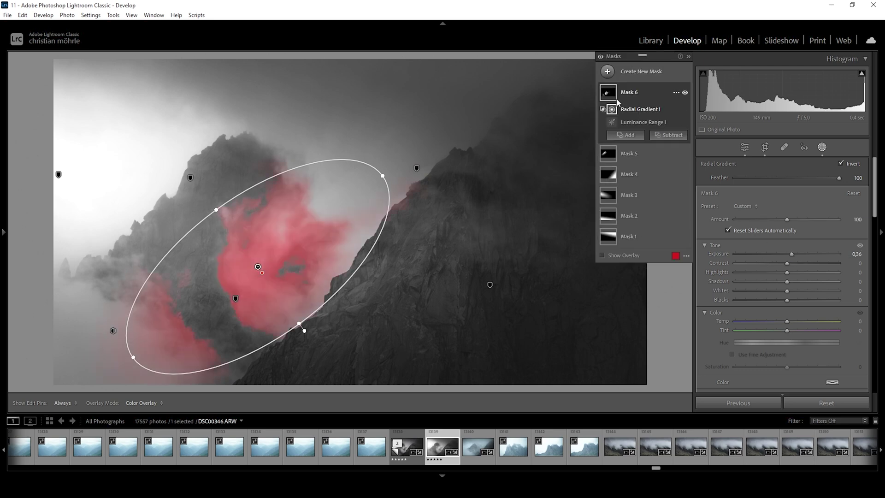
Add a radial gradient mask over the upper-left ridge
click(607, 73)
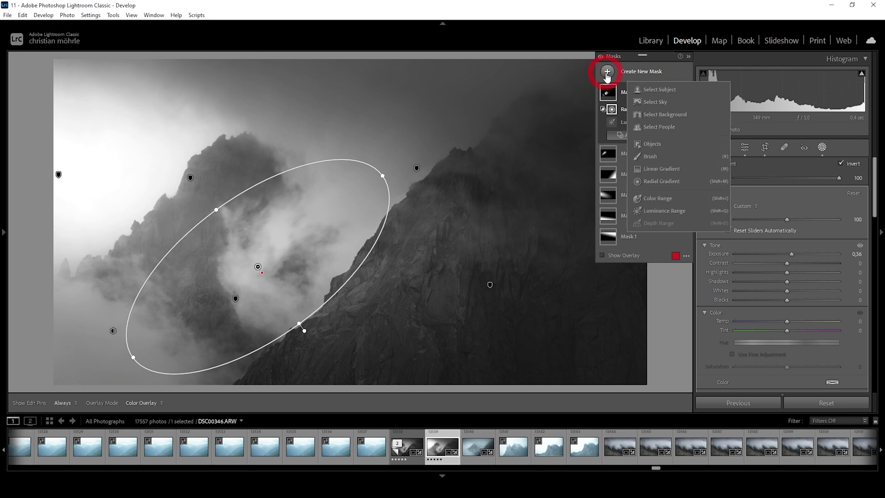
click(661, 181)
mouse_move(157, 205)
mouse_down()
mouse_move(270, 233)
mouse_move(260, 162)
mouse_move(243, 130)
mouse_move(164, 189)
mouse_up()
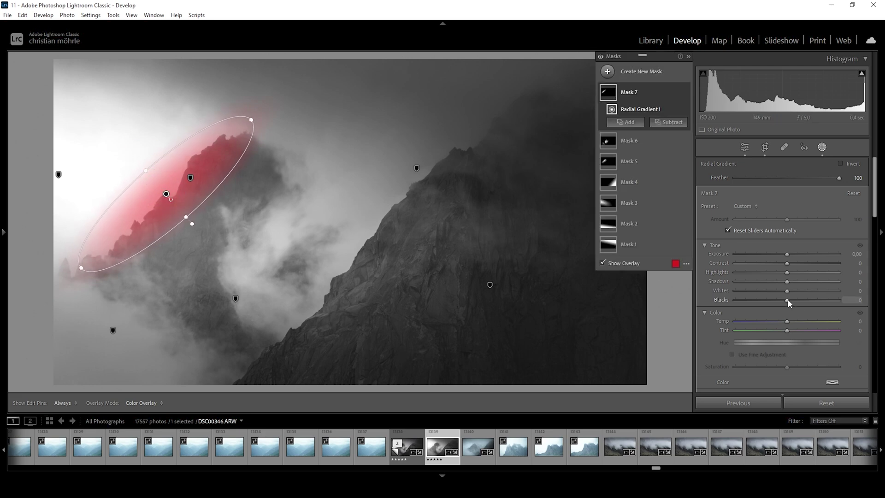
Raise Blacks to 100 and set Dehaze to −13 inside the ridge ellipse
drag(822, 304, 852, 301)
scroll(804, 309, down, 5)
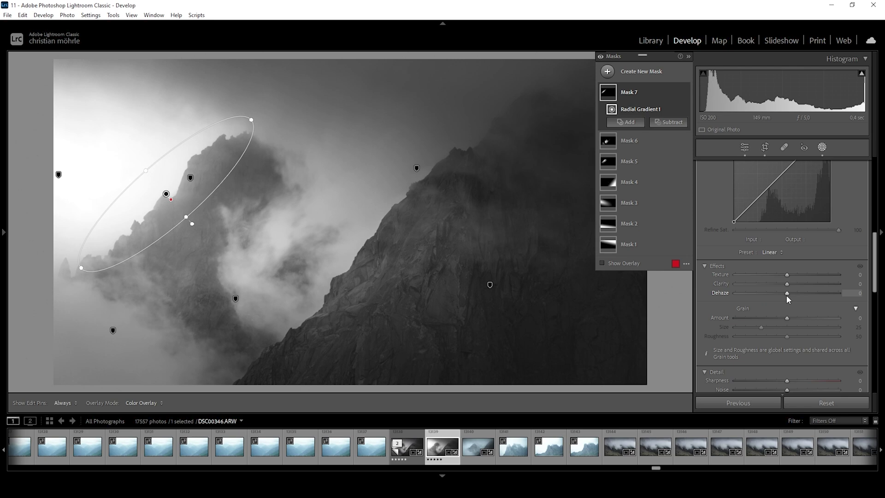
drag(786, 296, 778, 295)
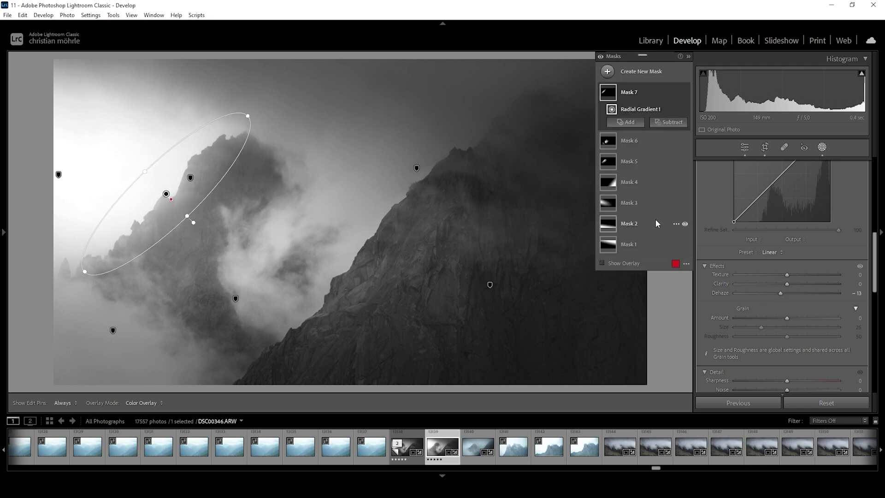
click(620, 122)
Draw a radial gradient widened and tilted along the right peak's ridge
click(650, 182)
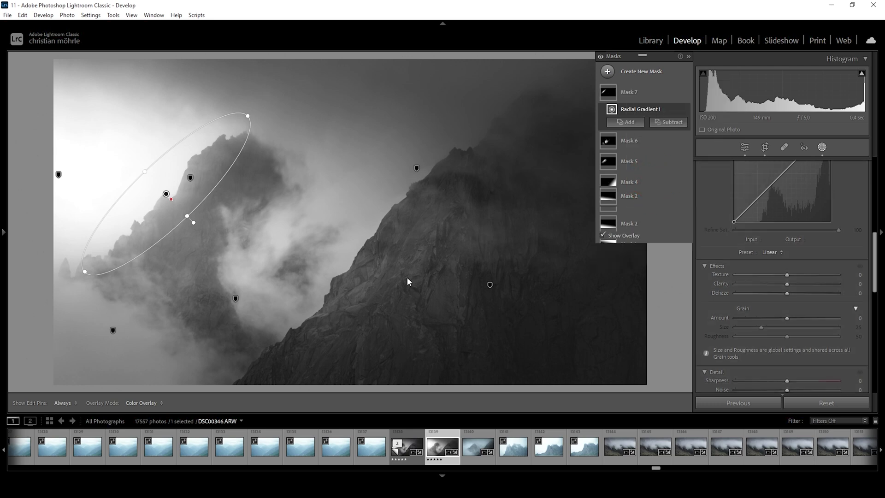
drag(378, 294, 515, 337)
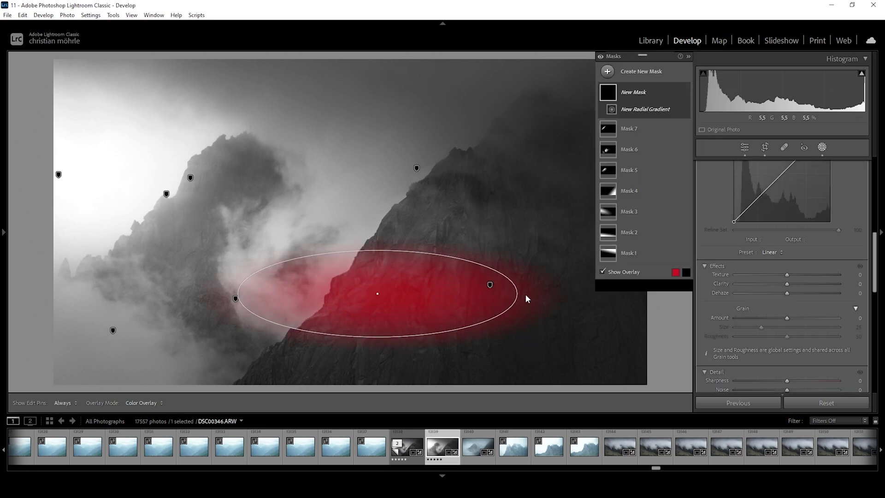
drag(525, 294, 482, 176)
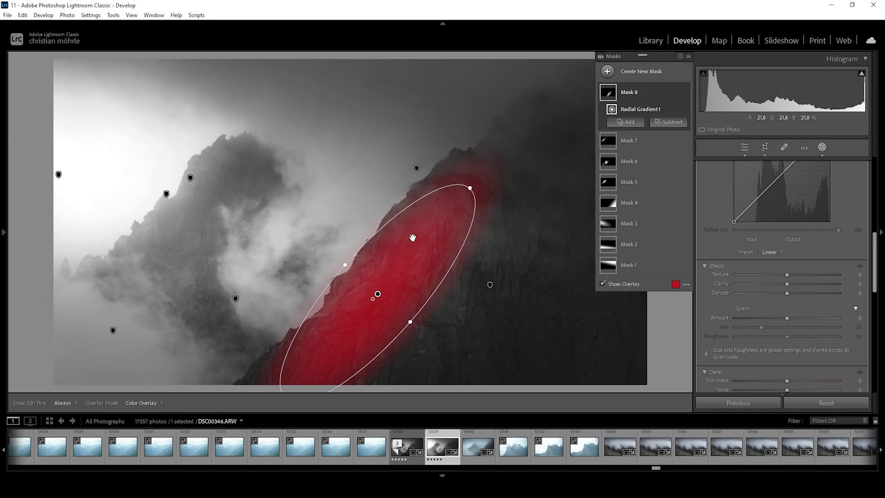
drag(377, 293, 420, 222)
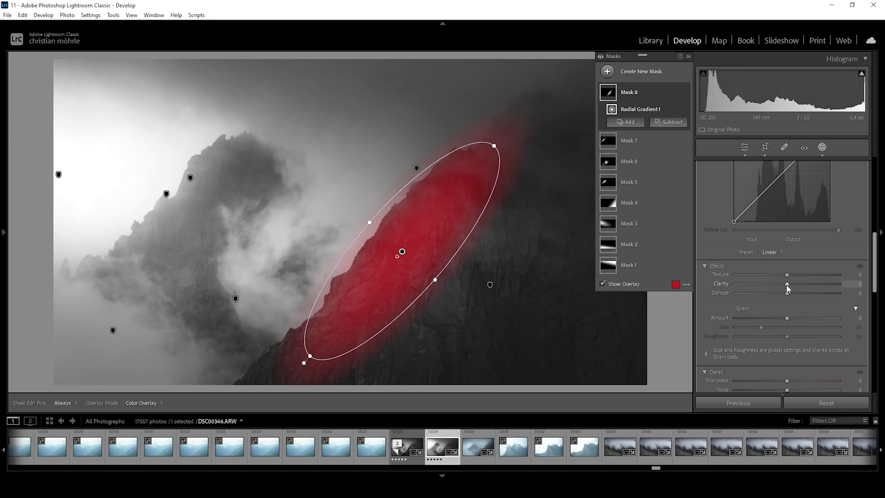
Boost Clarity on the ridge, reset Highlights to 0, and close mask editing
drag(786, 285, 858, 282)
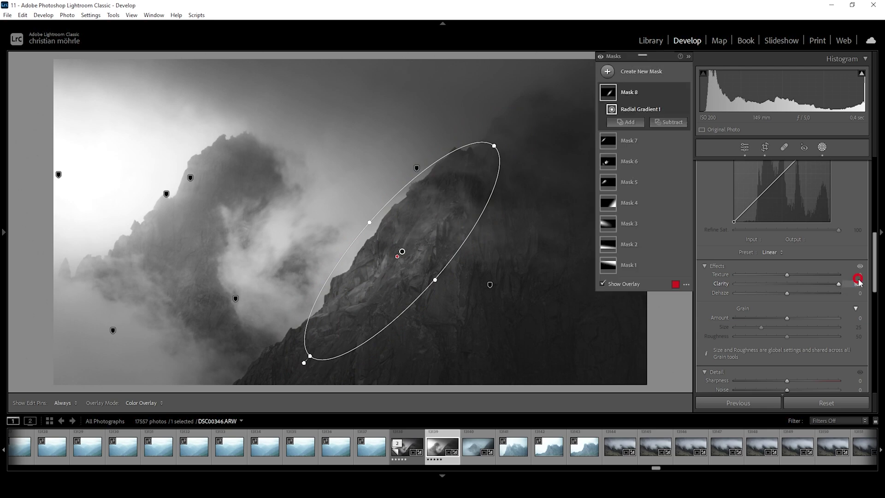
scroll(817, 291, up, 5)
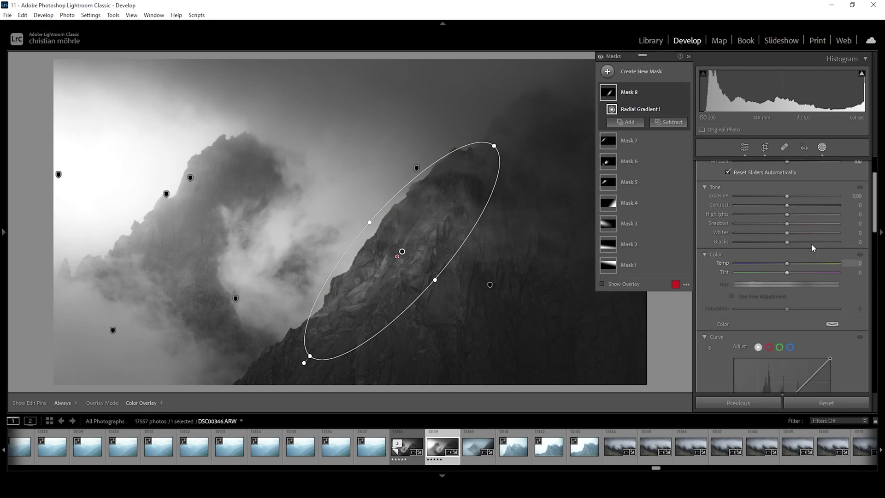
mouse_move(808, 215)
mouse_down()
mouse_move(832, 222)
mouse_move(814, 220)
mouse_up()
double_click(817, 215)
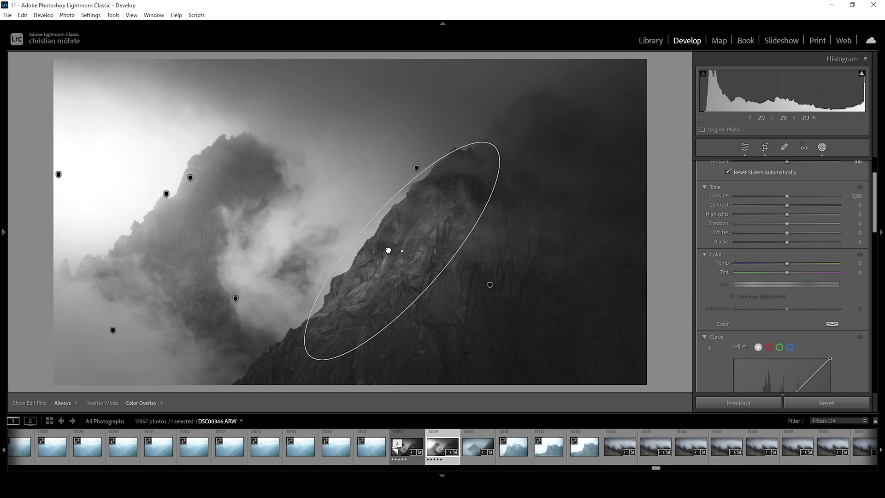
click(822, 147)
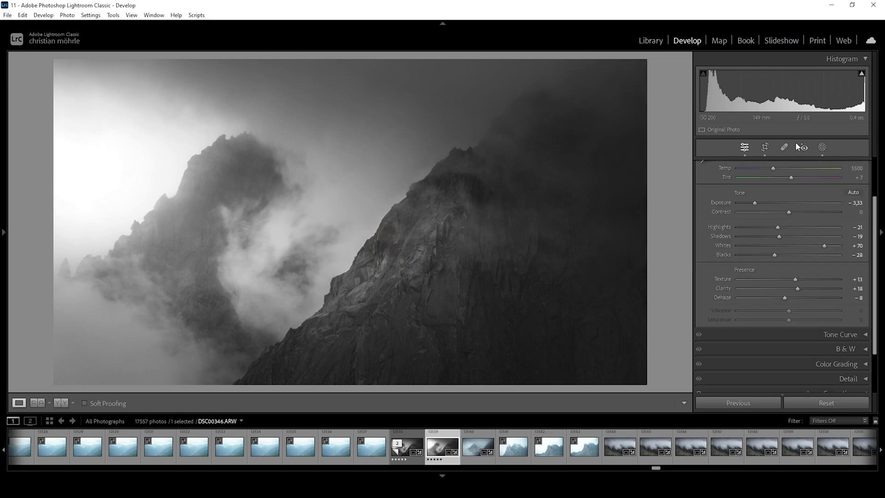
Add a large rotated, stretched radial ellipse over the upper-left peak and mist at Exposure 0.43
click(821, 147)
click(608, 71)
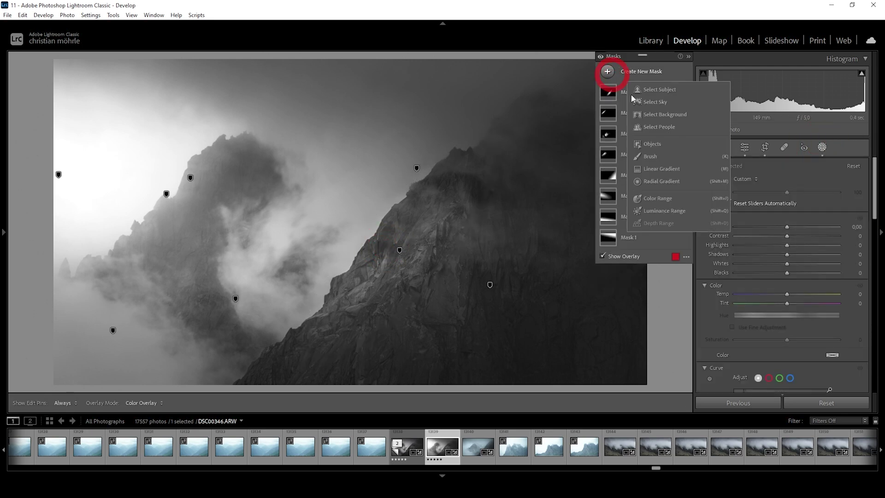
key(Escape)
mouse_move(198, 207)
mouse_down()
mouse_move(385, 233)
mouse_move(365, 273)
mouse_move(384, 269)
mouse_up()
drag(388, 208, 371, 298)
drag(226, 157, 284, 260)
drag(346, 293, 397, 289)
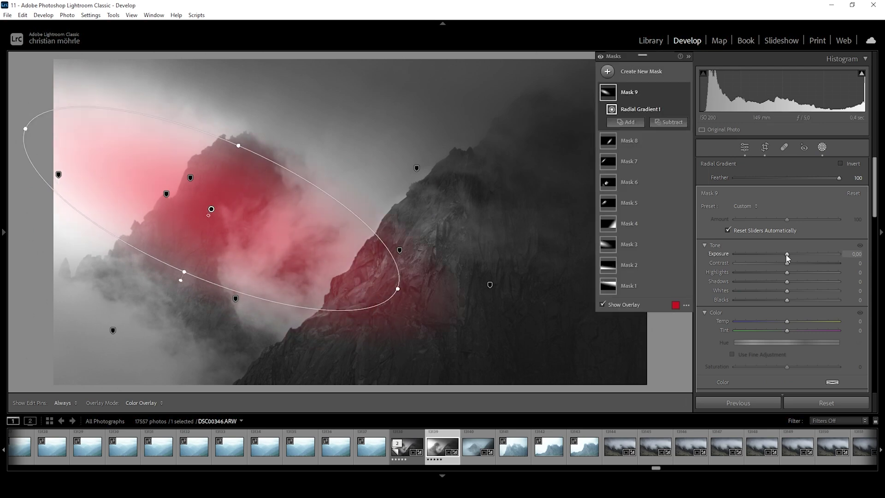
drag(788, 251, 794, 253)
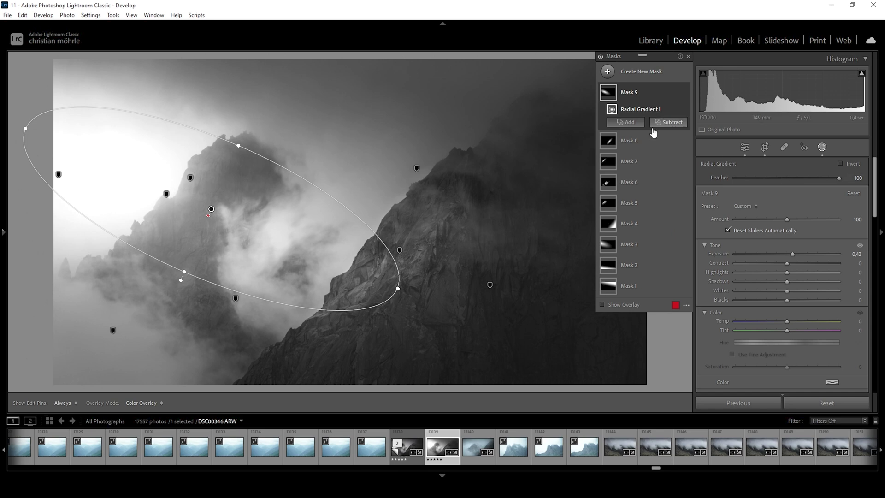
Subtract a color range sampled from the bright sky from Mask 9, with Refine 15
click(672, 125)
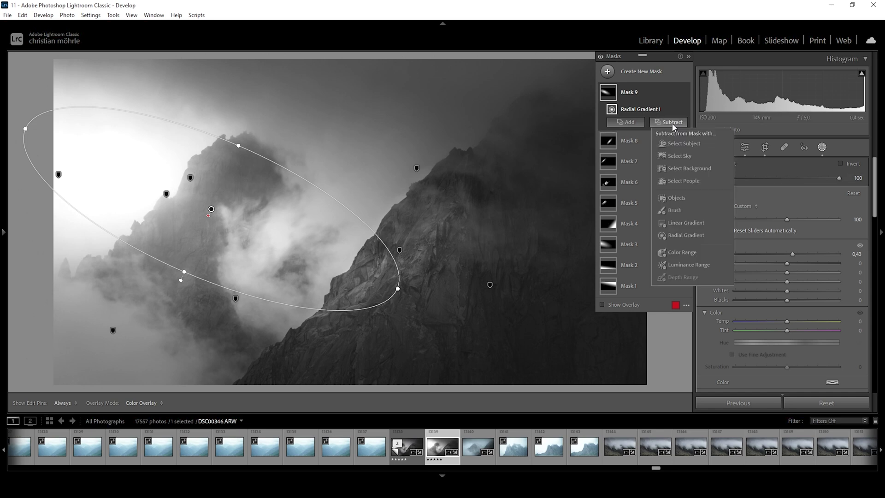
click(689, 254)
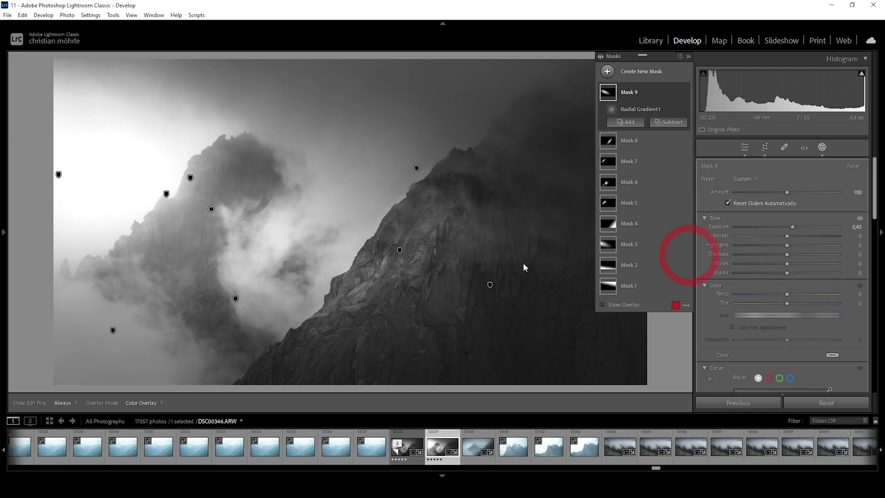
click(168, 179)
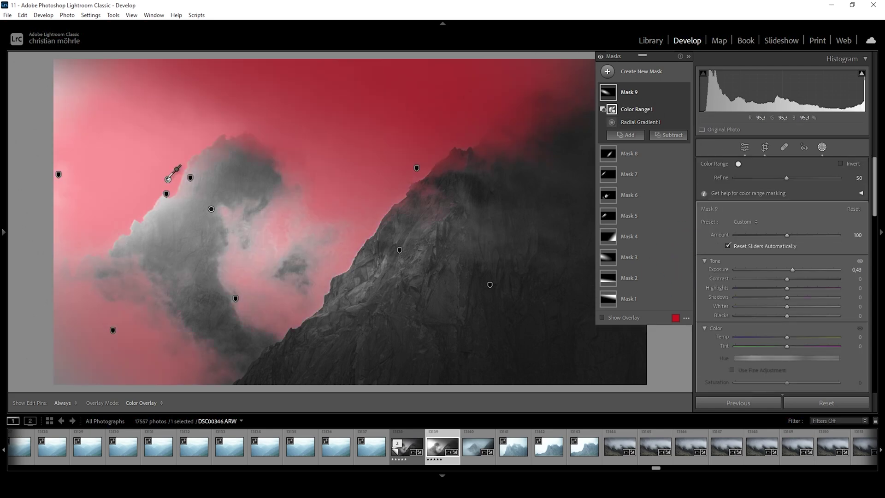
drag(786, 179, 762, 178)
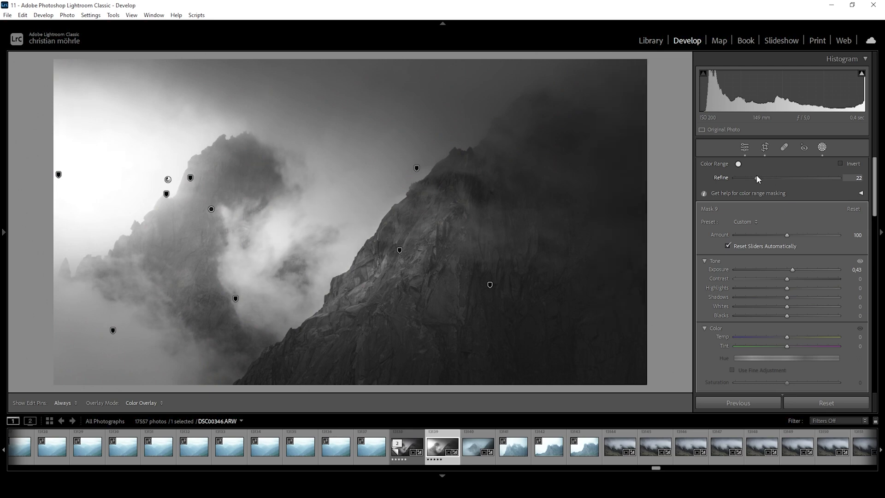
drag(750, 175, 748, 173)
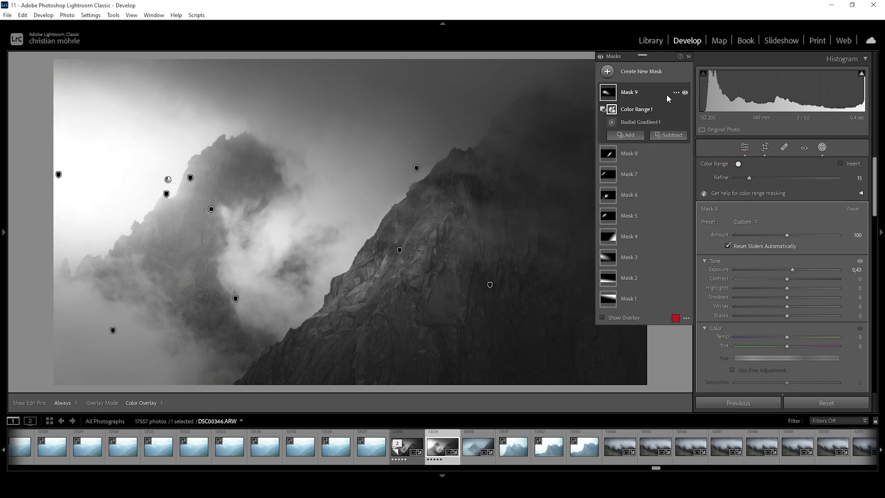
Toggle Mask 9's visibility on and off to compare its effect
click(684, 93)
click(685, 93)
click(684, 93)
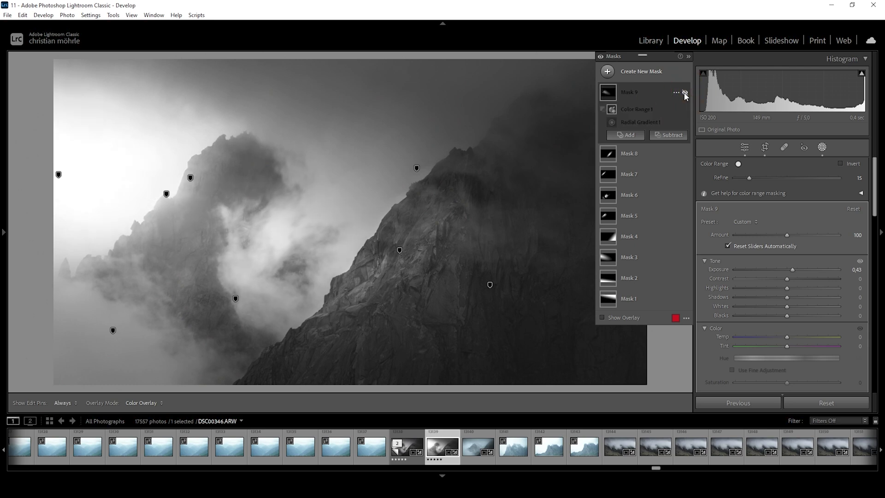
double_click(684, 93)
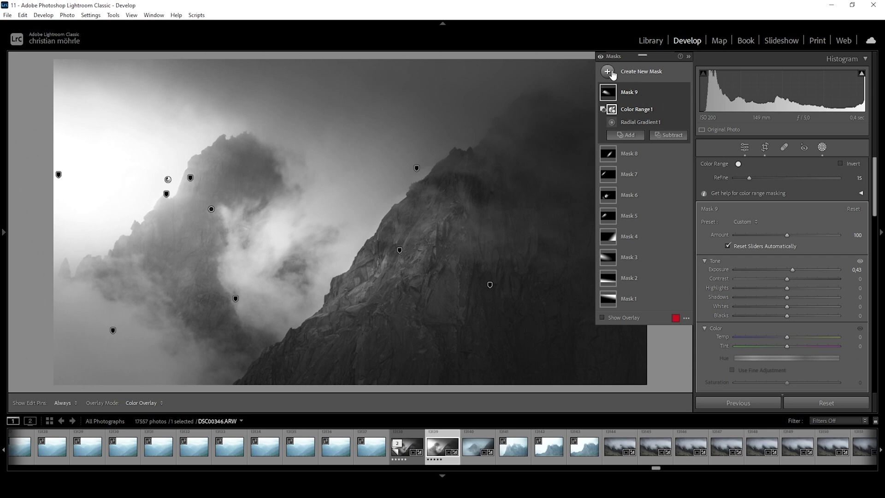
Compare the photo with all masks hidden and shown, collapse the mask list, and exit masking
click(601, 58)
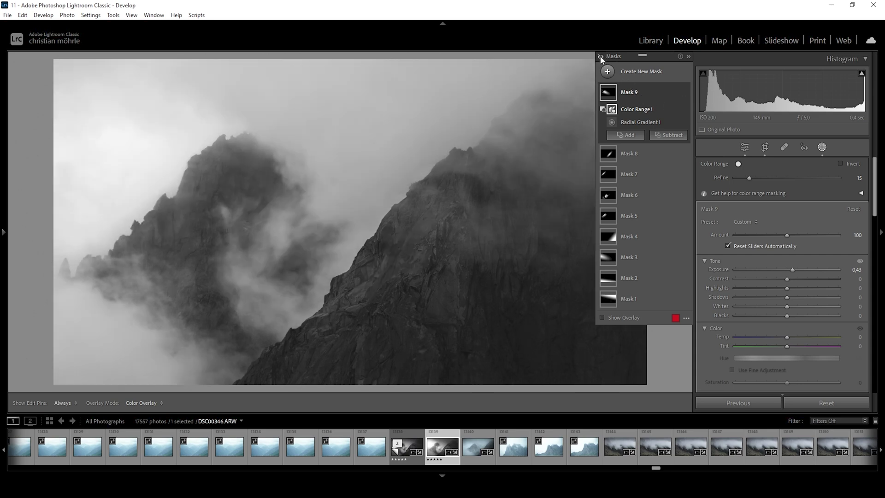
click(601, 58)
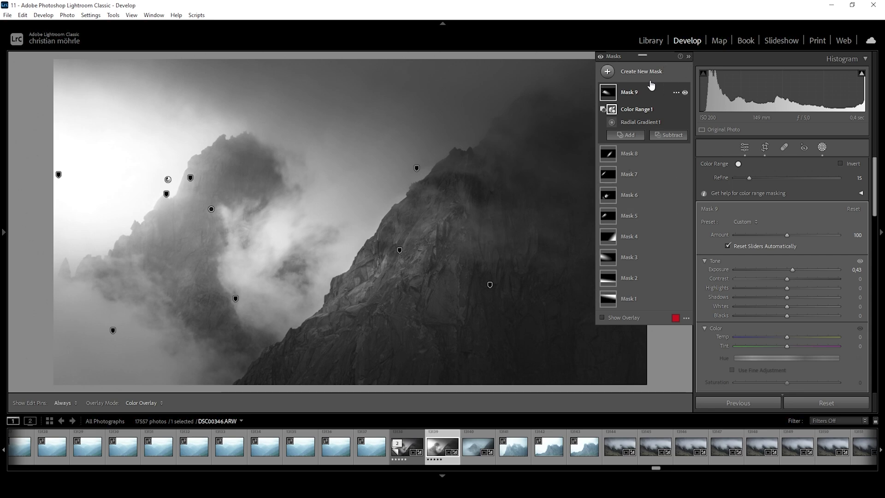
click(688, 57)
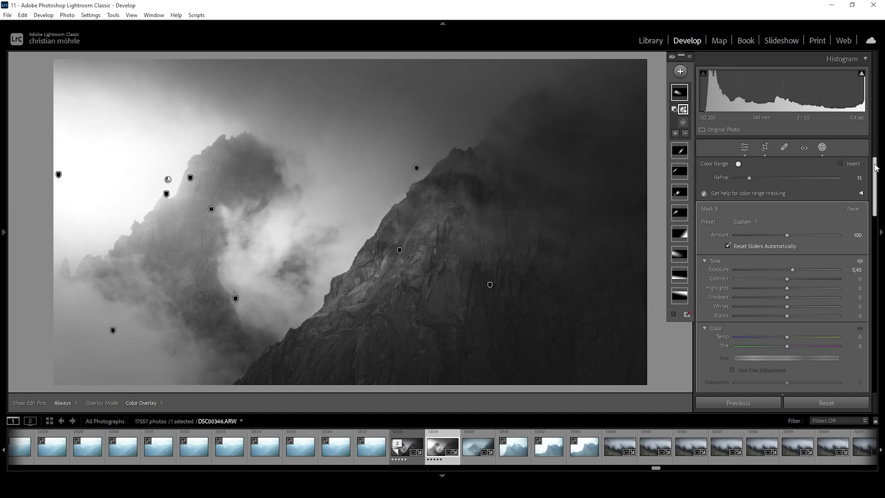
drag(876, 167, 852, 275)
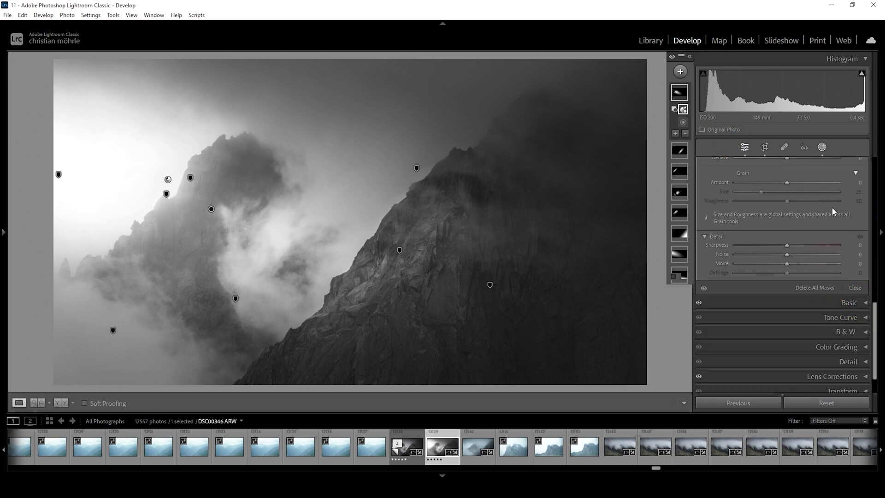
click(743, 147)
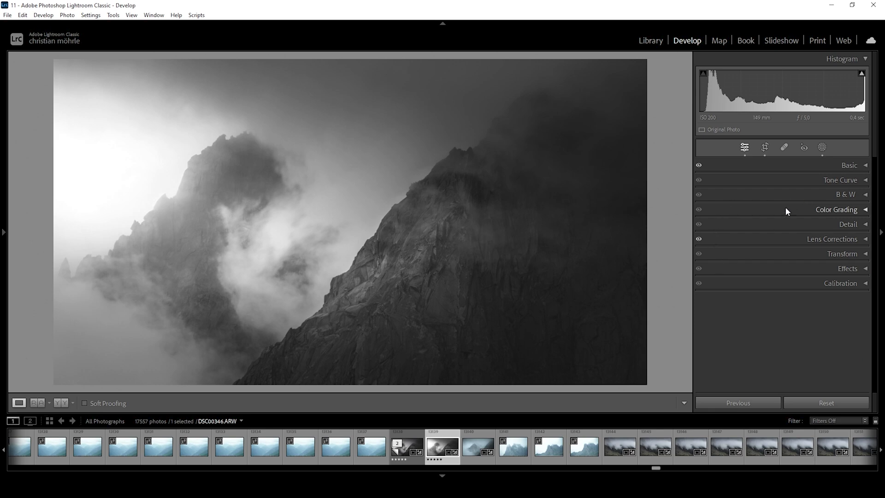
In Color Grading, tint the shadows blue with Hue 225 and Saturation 4
click(865, 210)
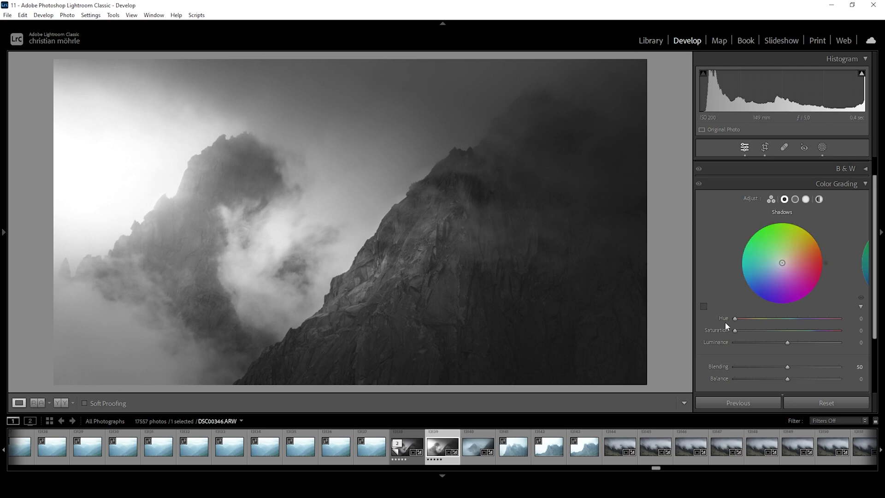
drag(734, 319, 799, 321)
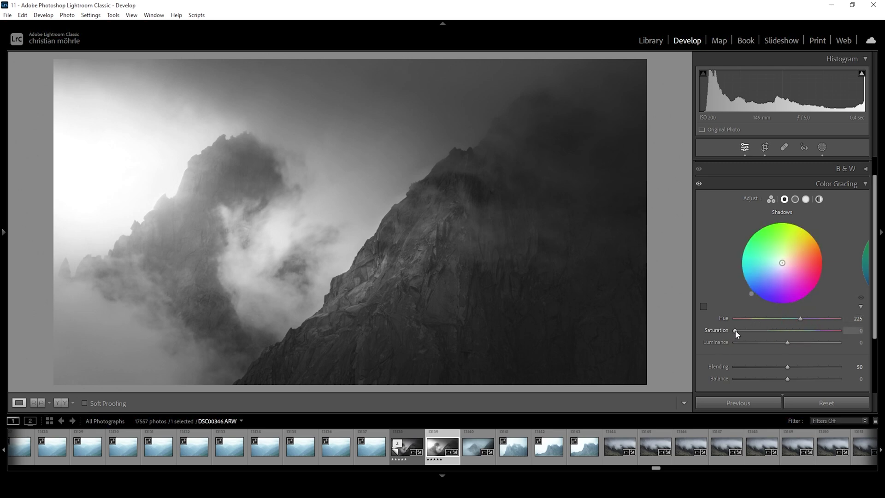
drag(735, 331, 739, 330)
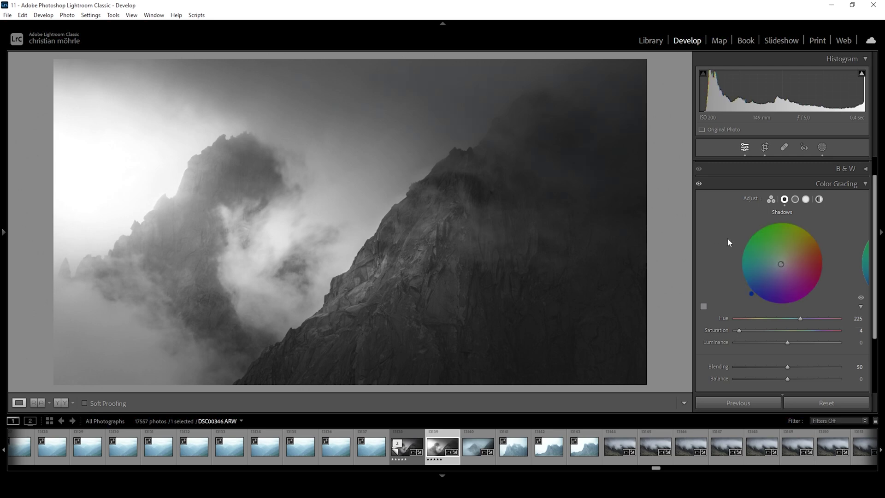
Give the midtones the same Hue 225, Saturation 4 tint and collapse Color Grading
click(796, 199)
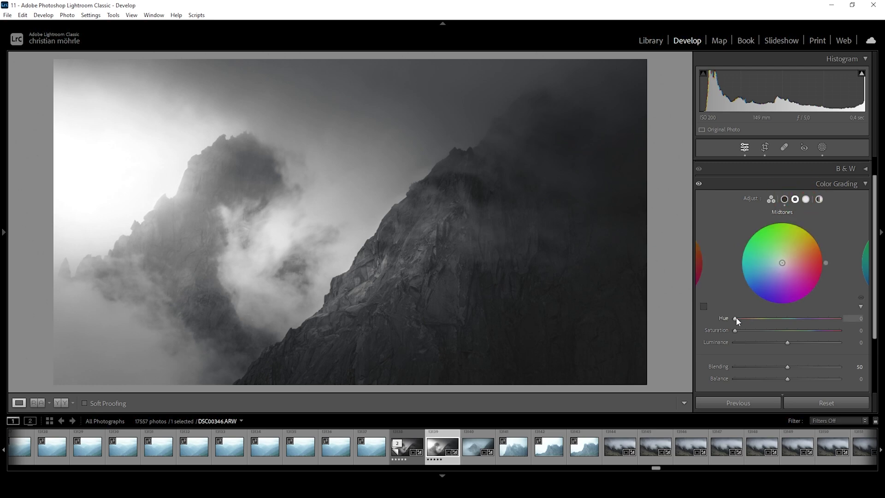
drag(735, 319, 800, 321)
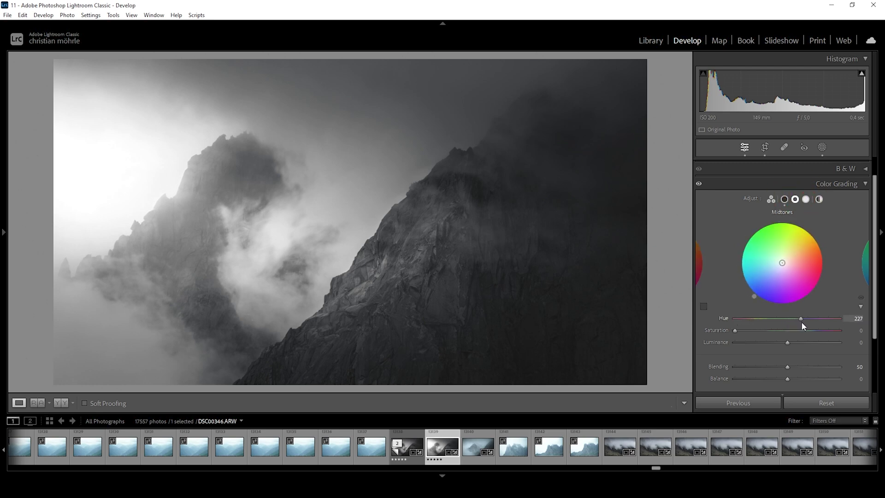
drag(735, 331, 739, 331)
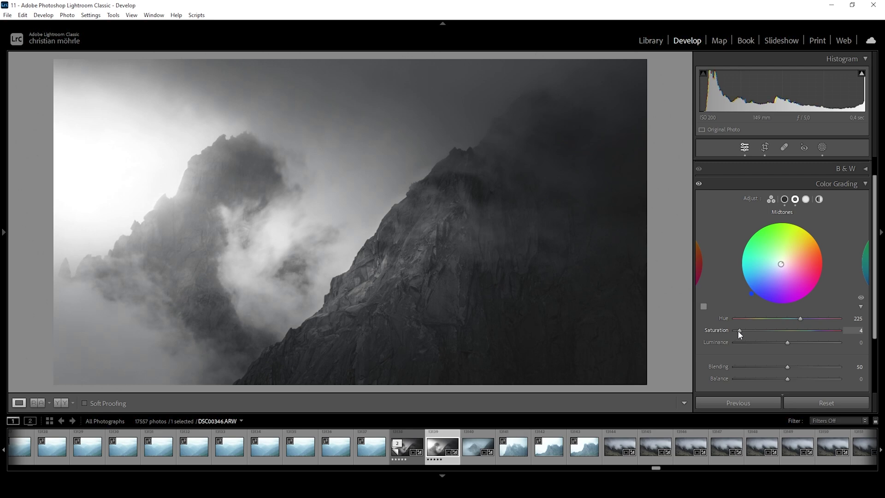
click(736, 331)
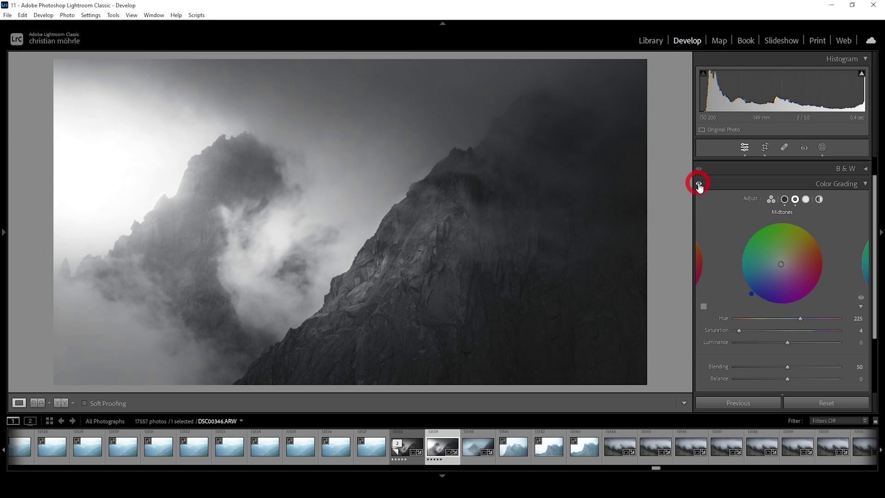
click(863, 182)
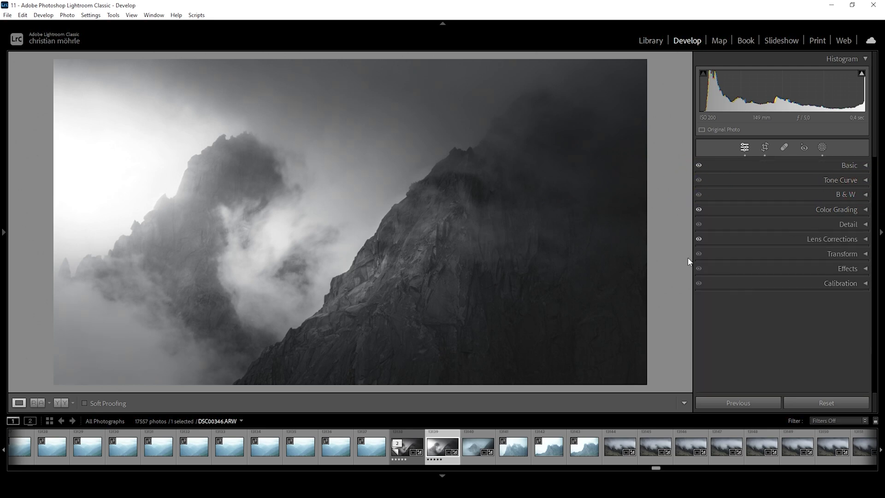
Set a negative Post-Crop Vignetting Amount in Effects to darken the photo's edges
click(799, 274)
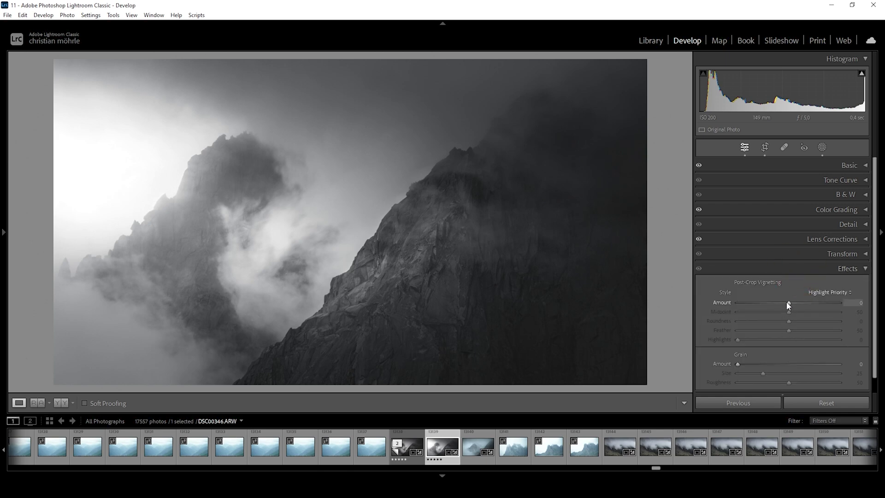
drag(788, 302, 786, 306)
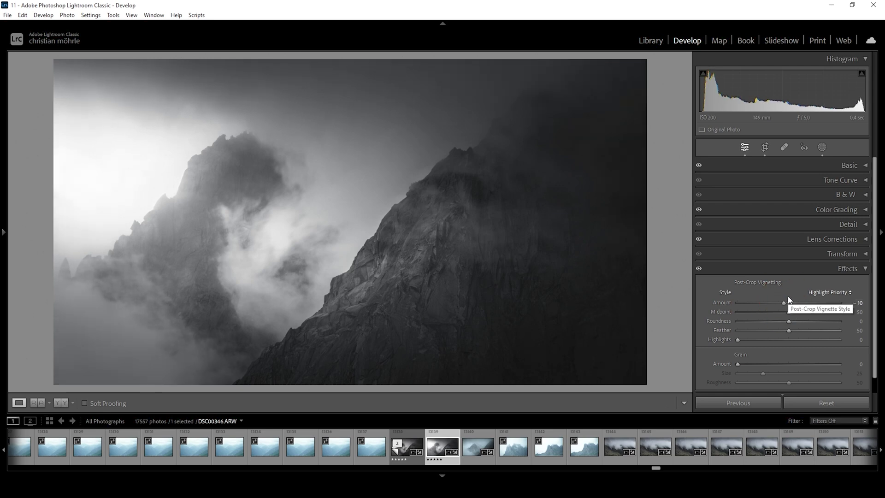
click(815, 268)
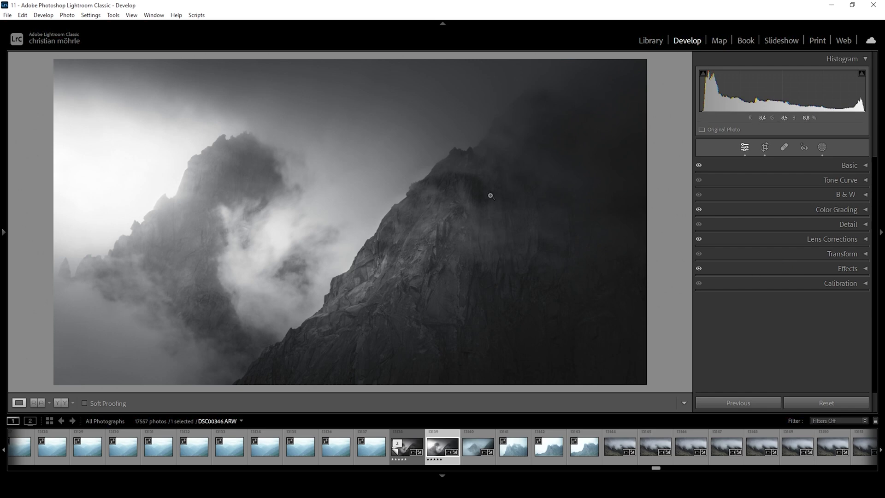
Set Transform Vertical to +27 and toggle the transform off and on to compare
click(864, 254)
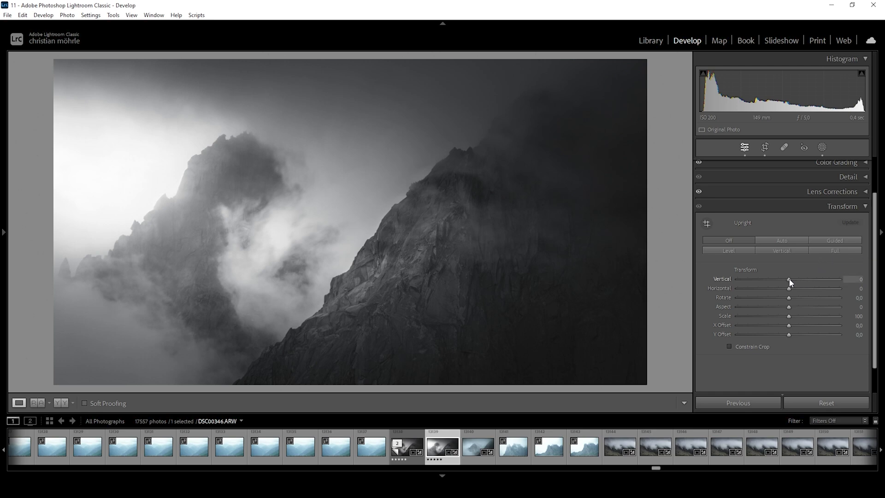
drag(789, 282, 803, 280)
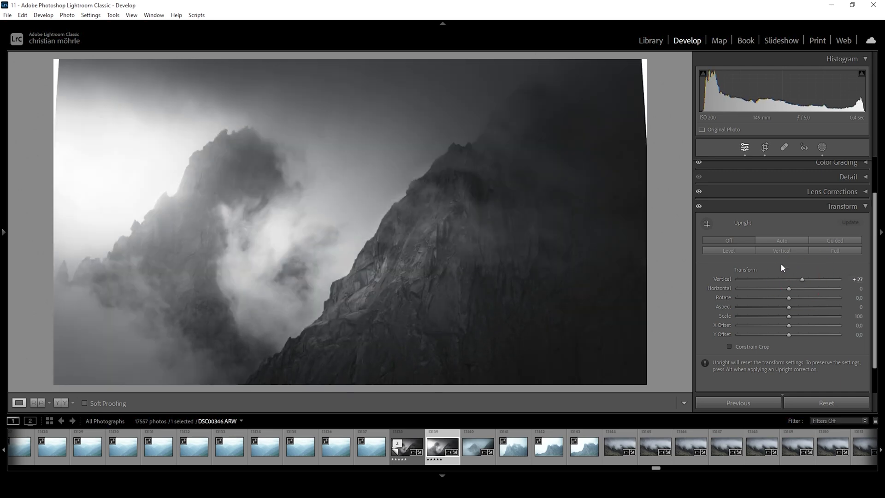
click(699, 207)
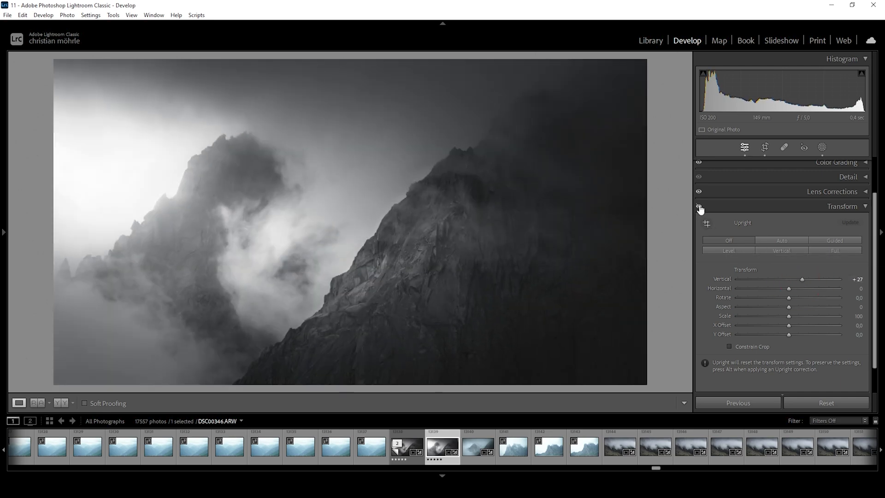
click(699, 206)
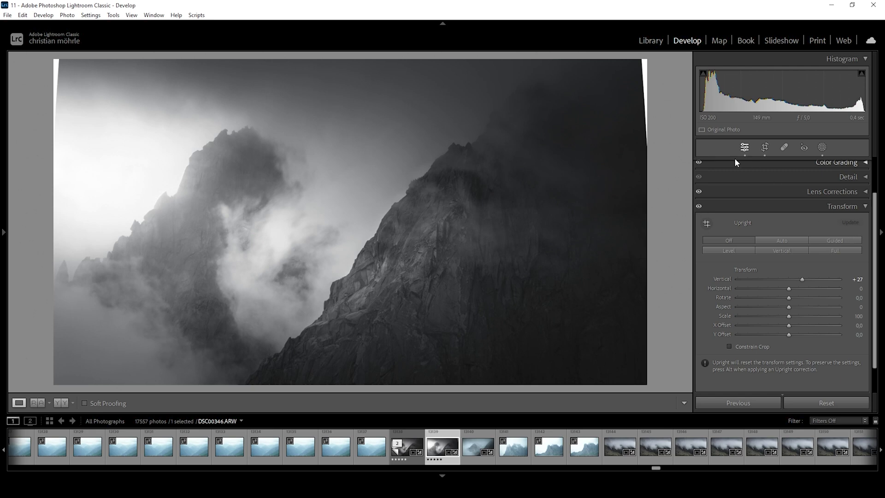
click(764, 148)
Rotate the photo by 0,16° and pull in the left and right crop edges to remove the white corner wedges
drag(94, 92, 97, 87)
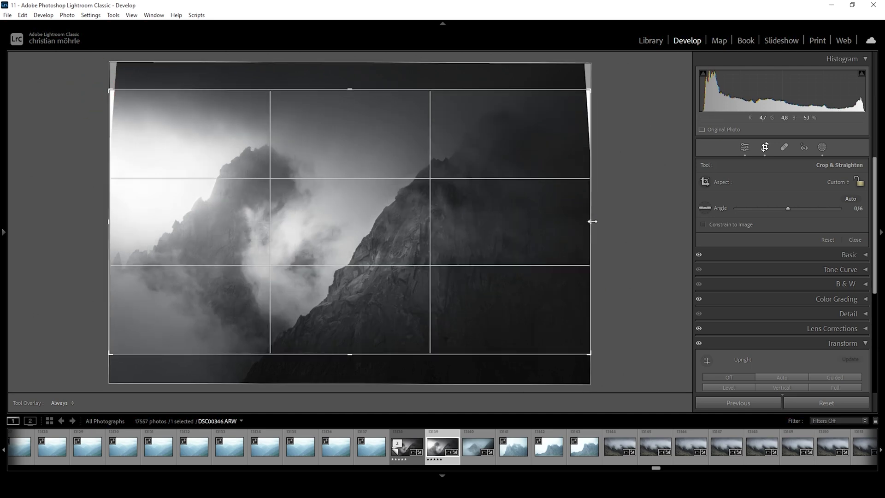
drag(589, 212, 586, 222)
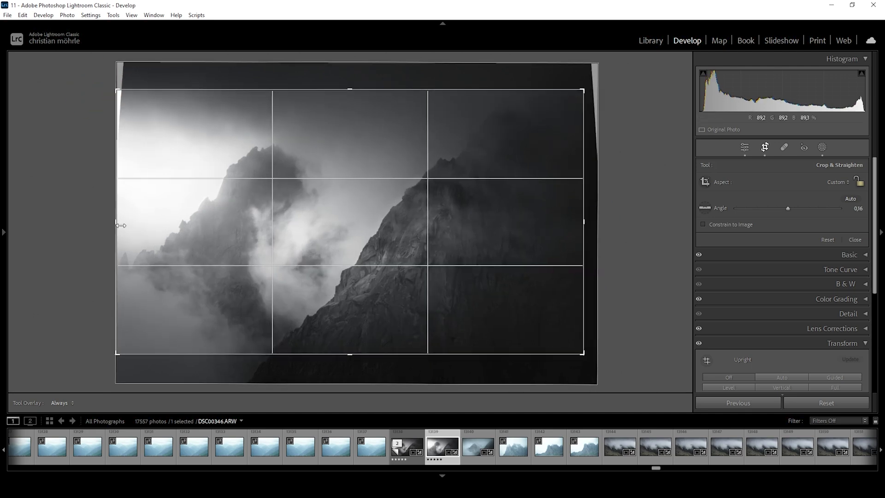
drag(116, 225, 125, 227)
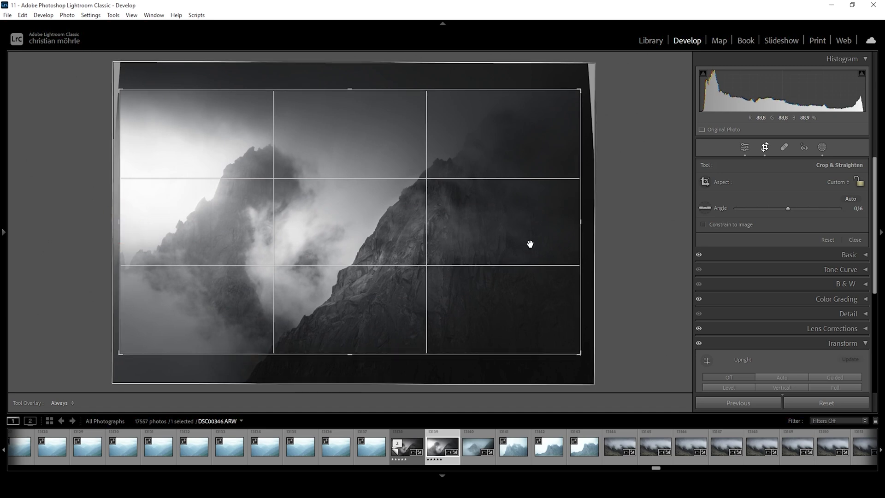
click(761, 151)
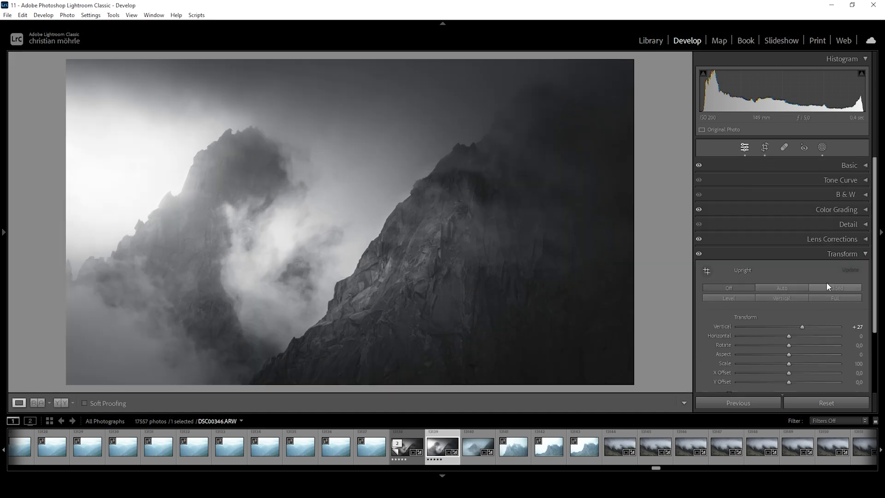
In the Detail panel, set sharpening Radius 0,5, Detail 100, Masking 48 and Amount 102
click(862, 226)
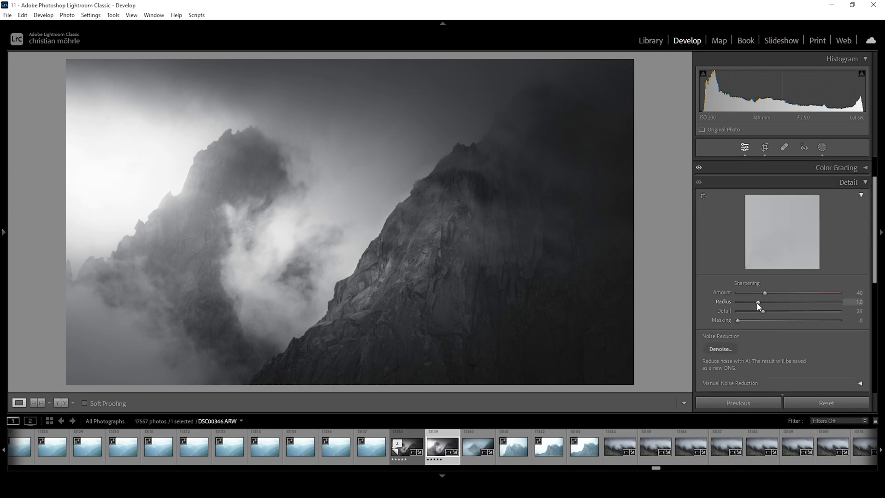
drag(758, 300, 875, 316)
drag(738, 320, 789, 327)
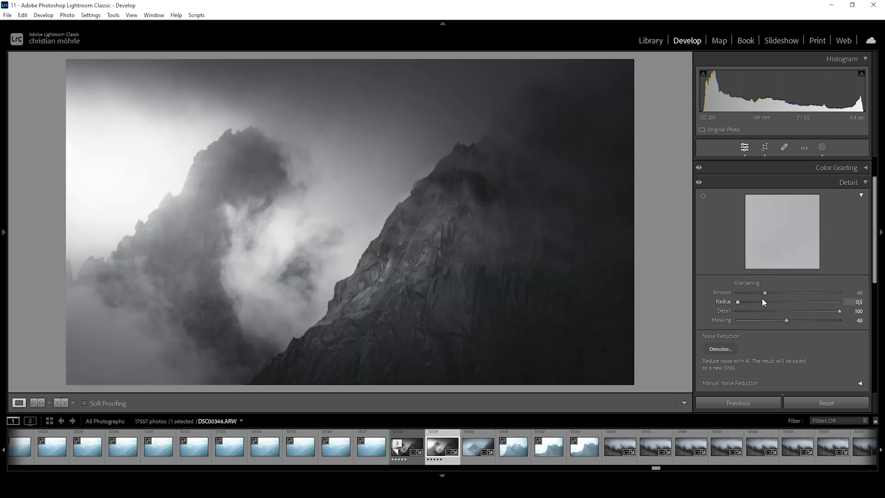
drag(763, 296, 806, 299)
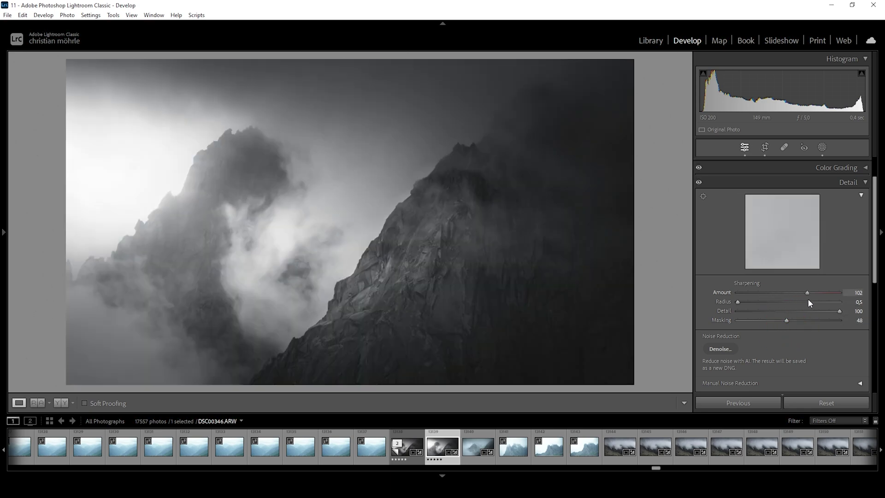